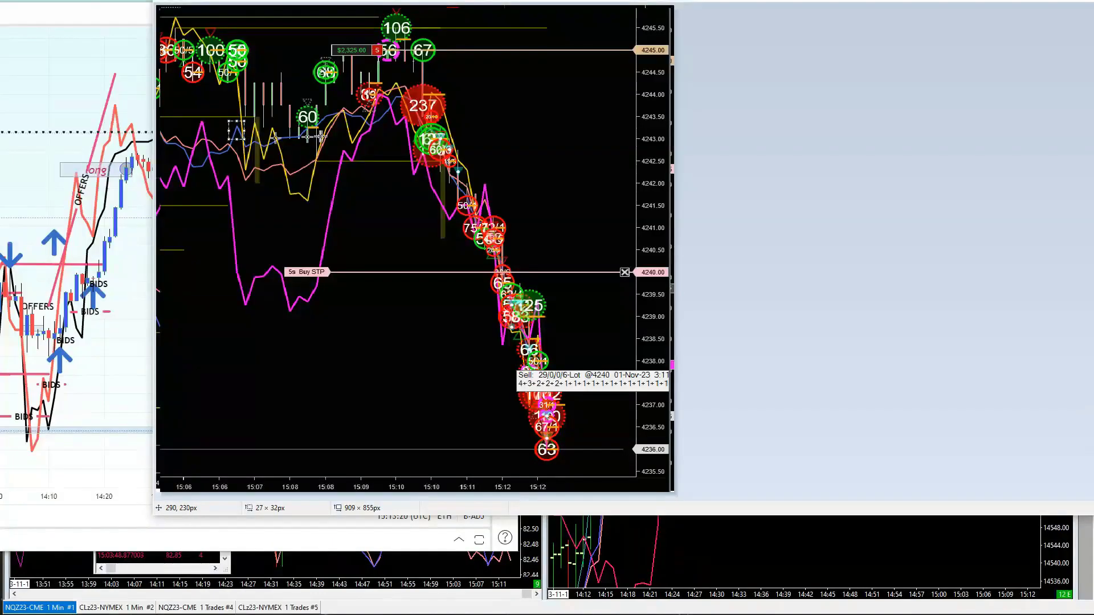
# Step: Draw a yellow square of about 33 px around the small blue-line peak and a 96 px horizontal stroke beneath the upper green bubbles
pyautogui.click(321, 137)
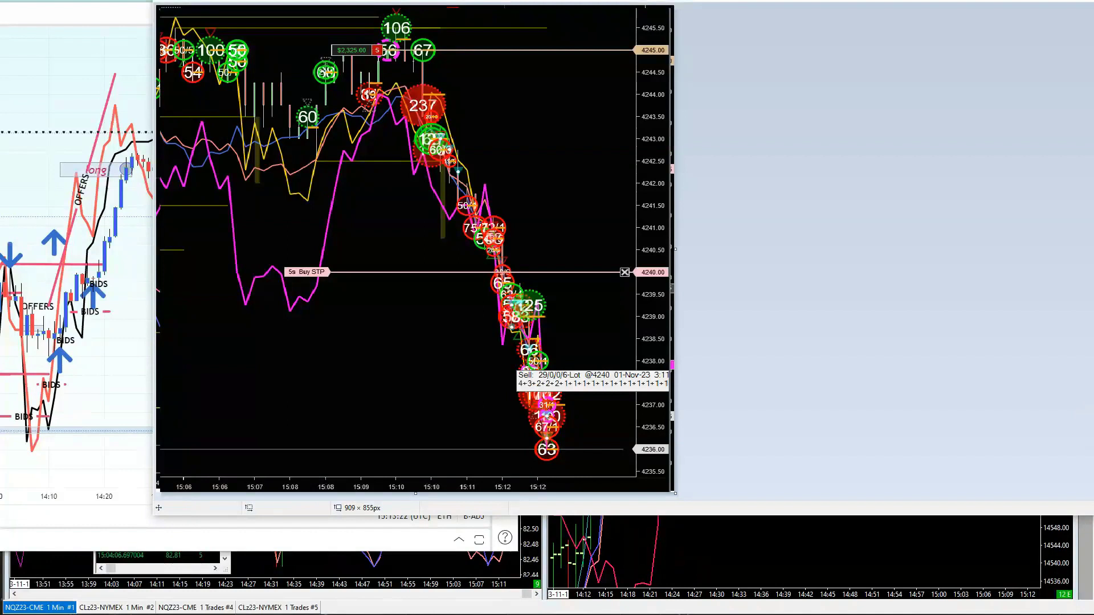
pyautogui.moveTo(229, 122); pyautogui.dragTo(248, 141)
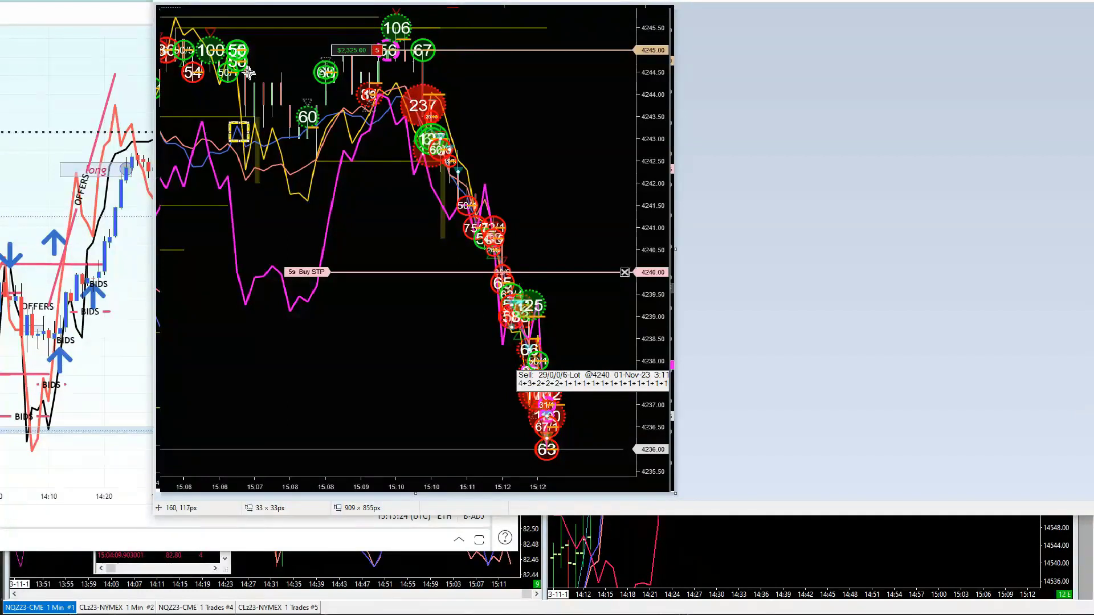
pyautogui.moveTo(211, 56); pyautogui.dragTo(264, 59)
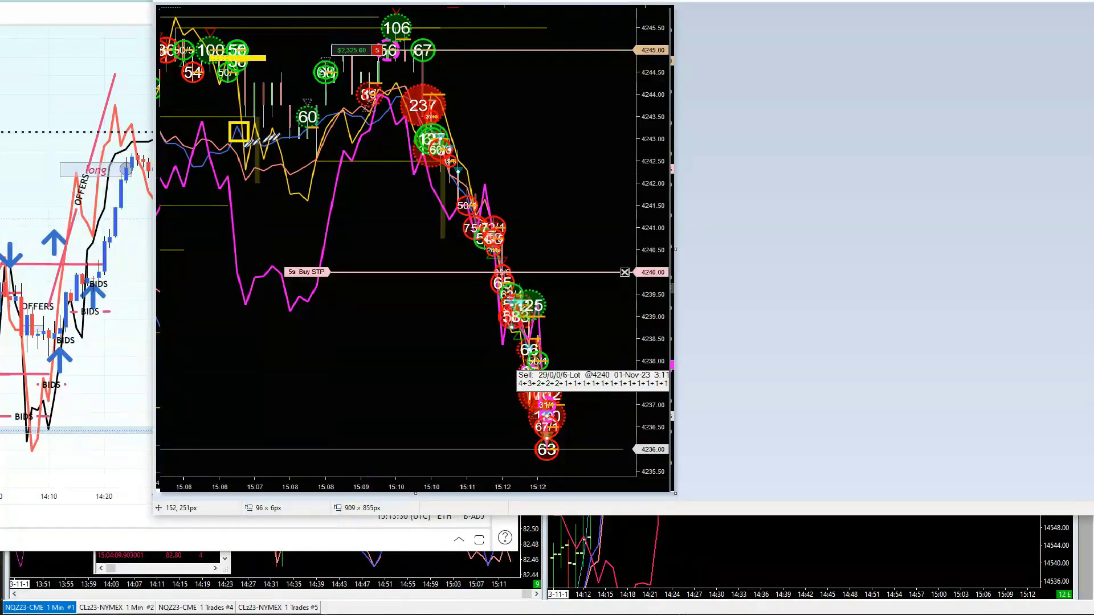
# Step: Draw a yellow diagonal line about 84 × 198 px along the magenta line's first drop and an X at its second peak
pyautogui.moveTo(192, 123); pyautogui.dragTo(247, 217)
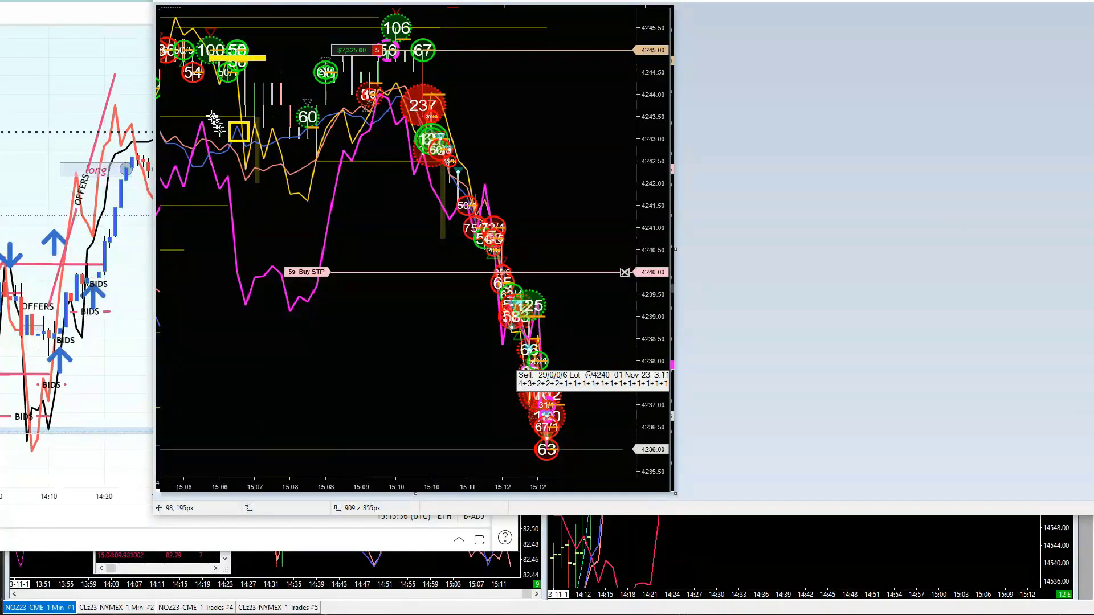
pyautogui.moveTo(206, 120); pyautogui.dragTo(254, 230)
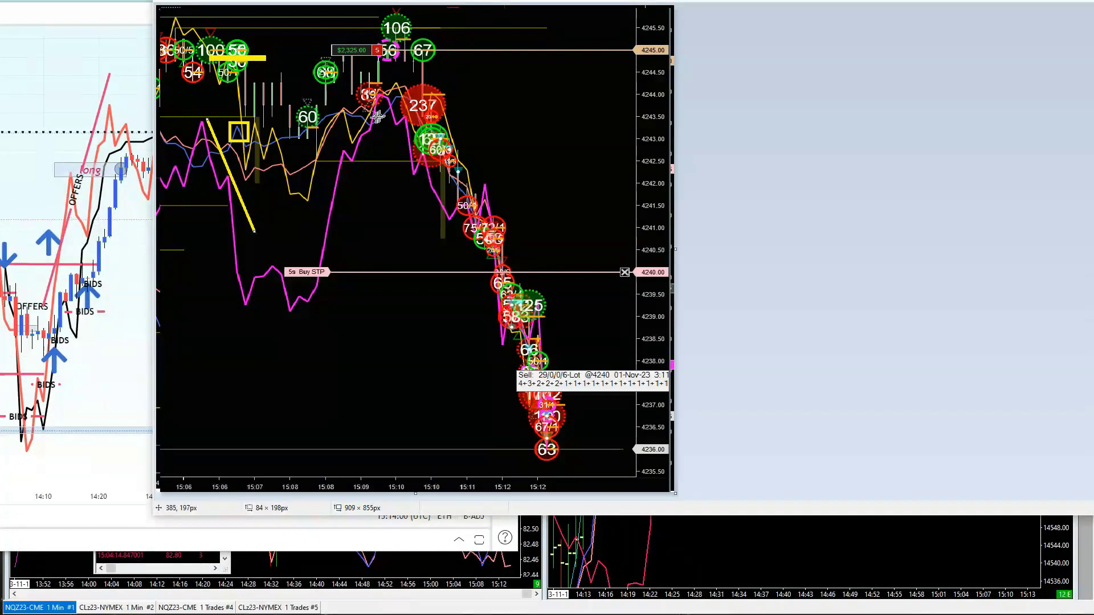
pyautogui.moveTo(375, 118)
pyautogui.mouseDown()
pyautogui.moveTo(397, 93)
pyautogui.moveTo(411, 121)
pyautogui.mouseUp()
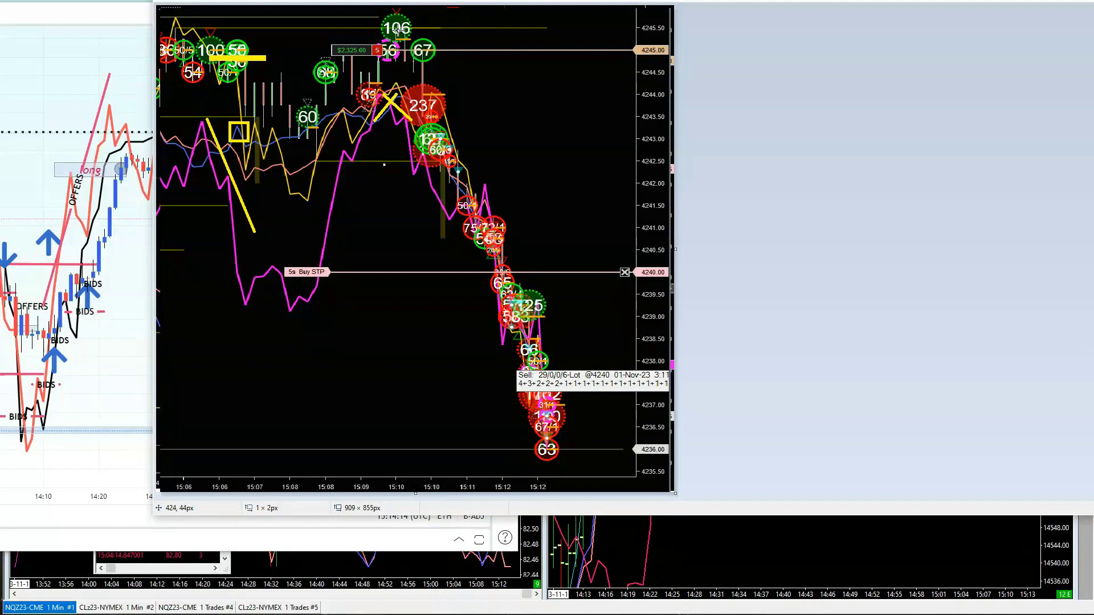
# Step: Switch to the TradingView chart and move the recent OFFERS line's end point to 15:09 at 14641.75
pyautogui.click(69, 97)
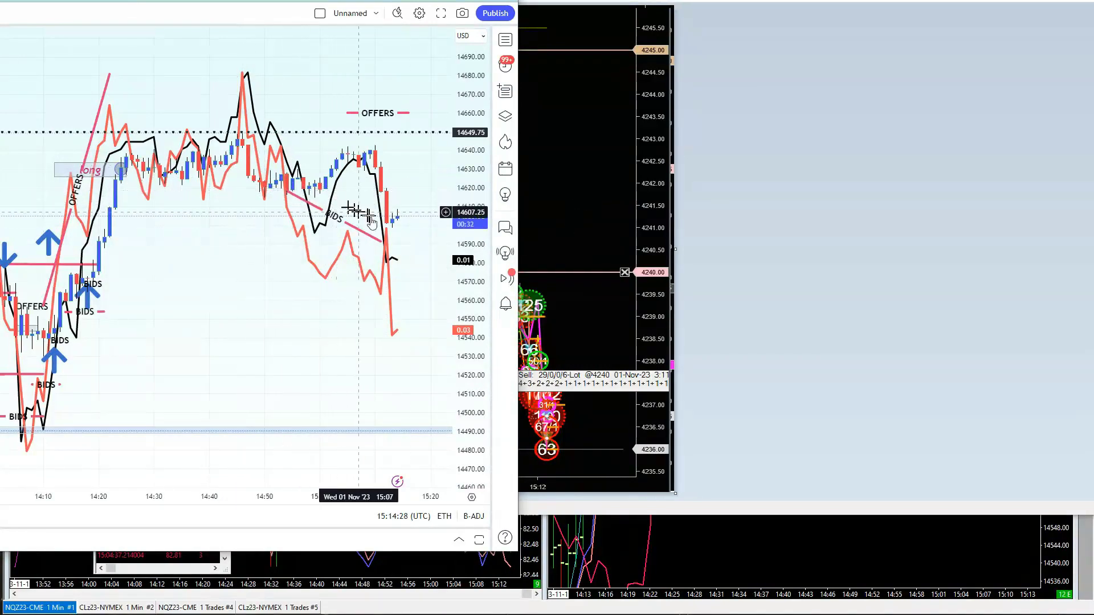
pyautogui.click(409, 113)
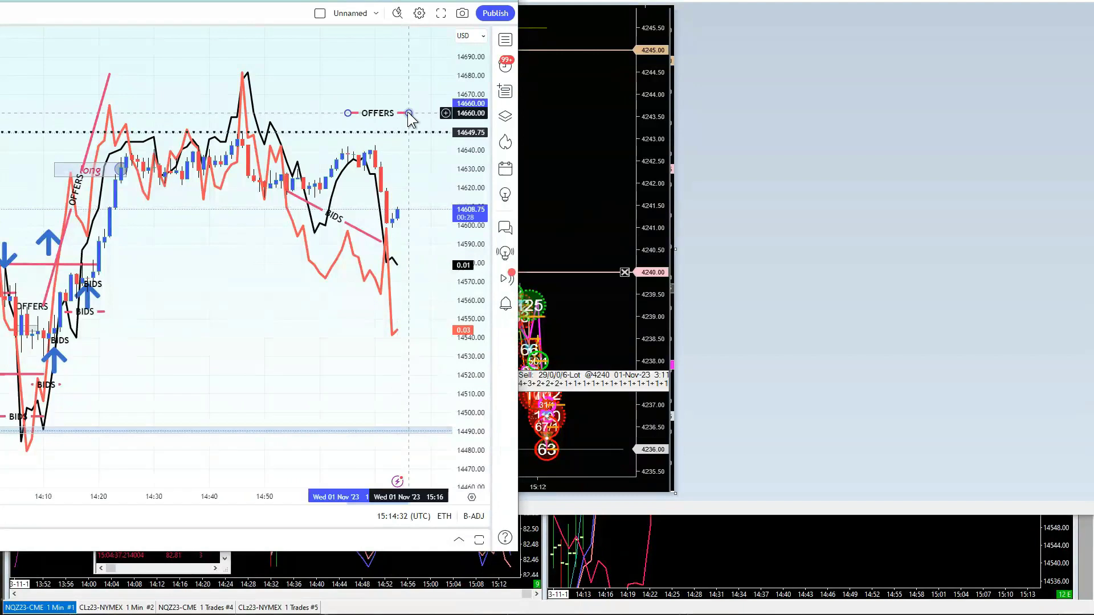
pyautogui.moveTo(408, 113); pyautogui.dragTo(373, 154)
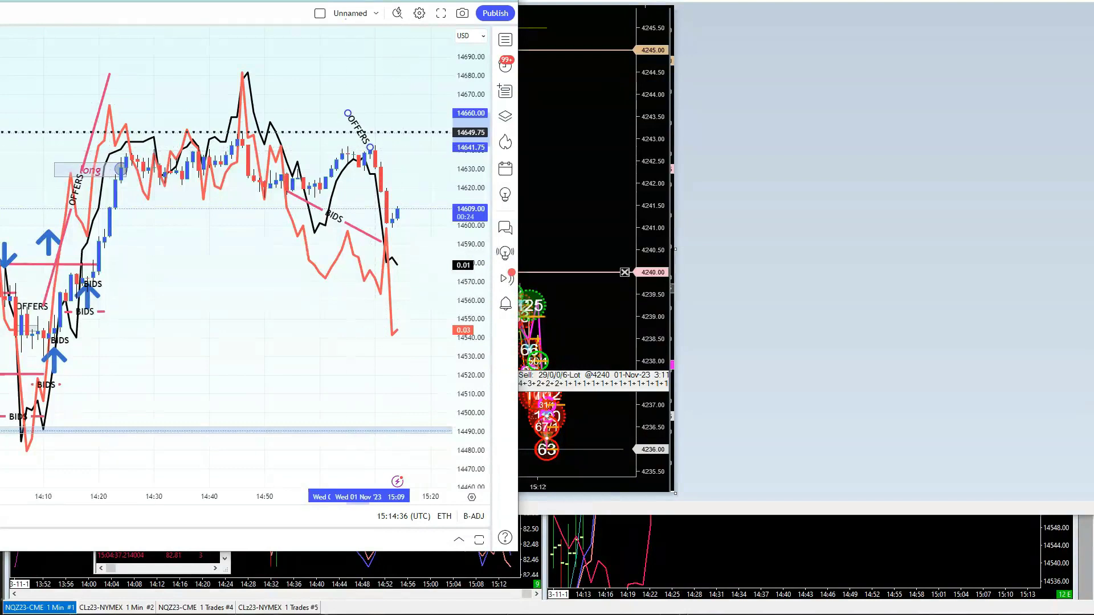
# Step: Add a short horizontal line labelled OFFERS from 15:09 to 15:14 at about 14637, and place a blue down arrow above it at 15:10
pyautogui.click(347, 174)
pyautogui.click(370, 157)
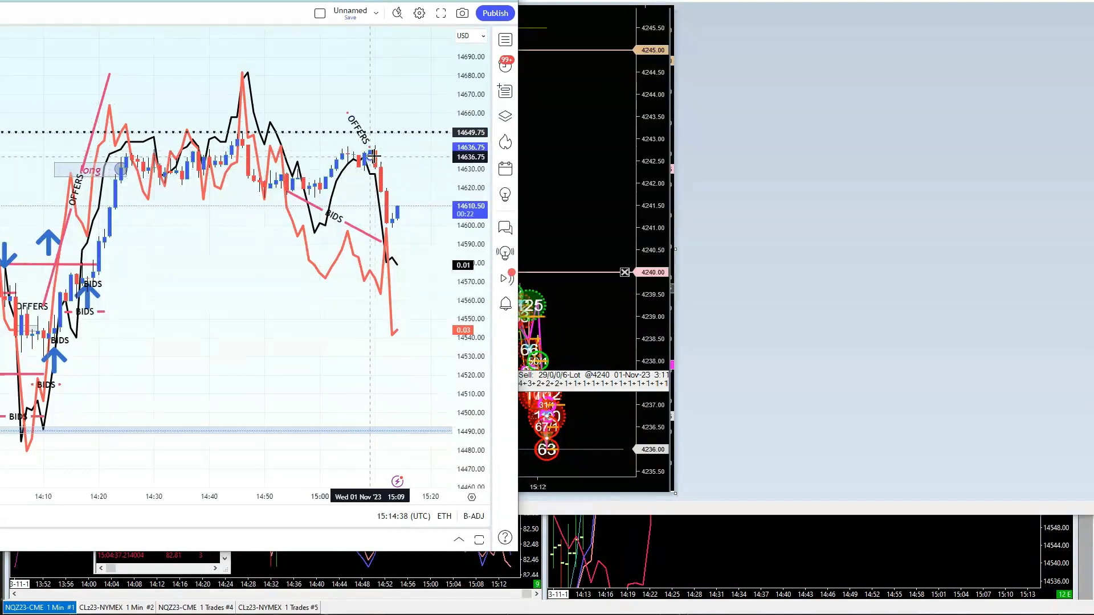
pyautogui.click(397, 157)
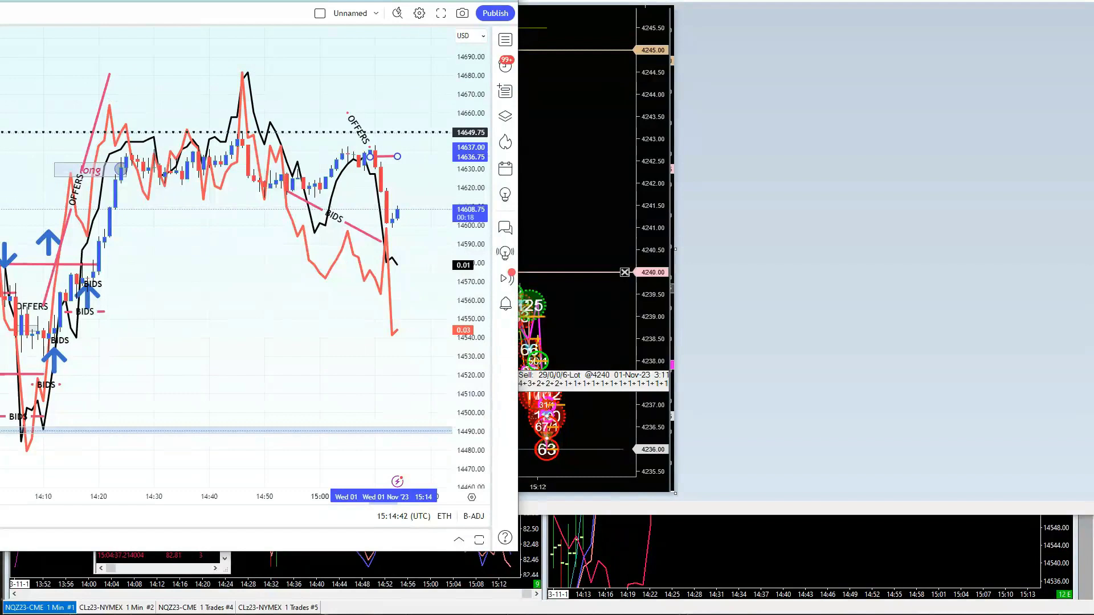
pyautogui.click(170, 319)
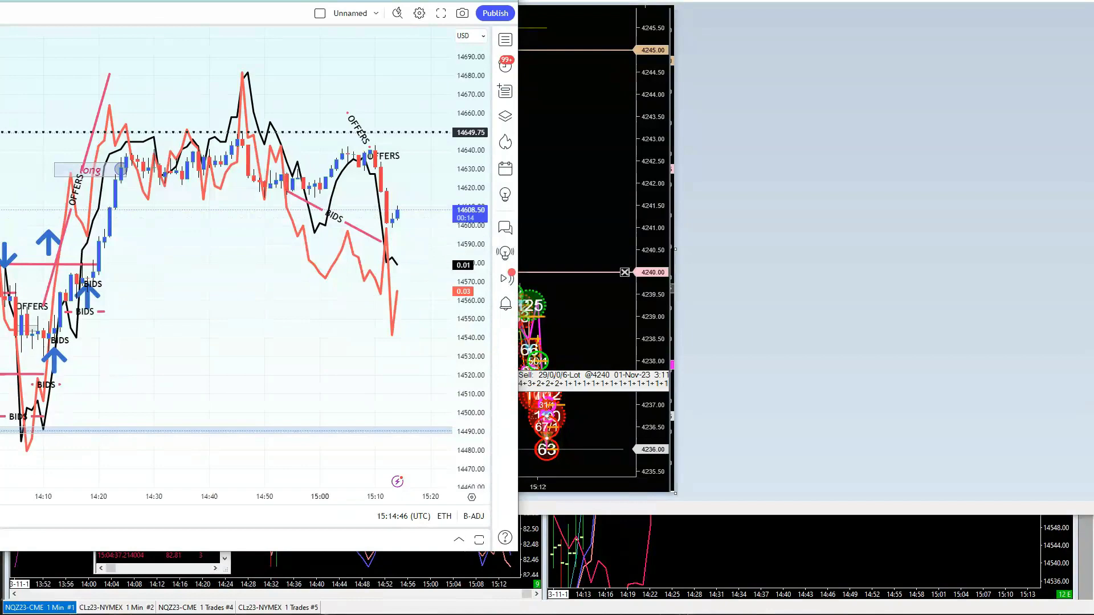
pyautogui.click(374, 136)
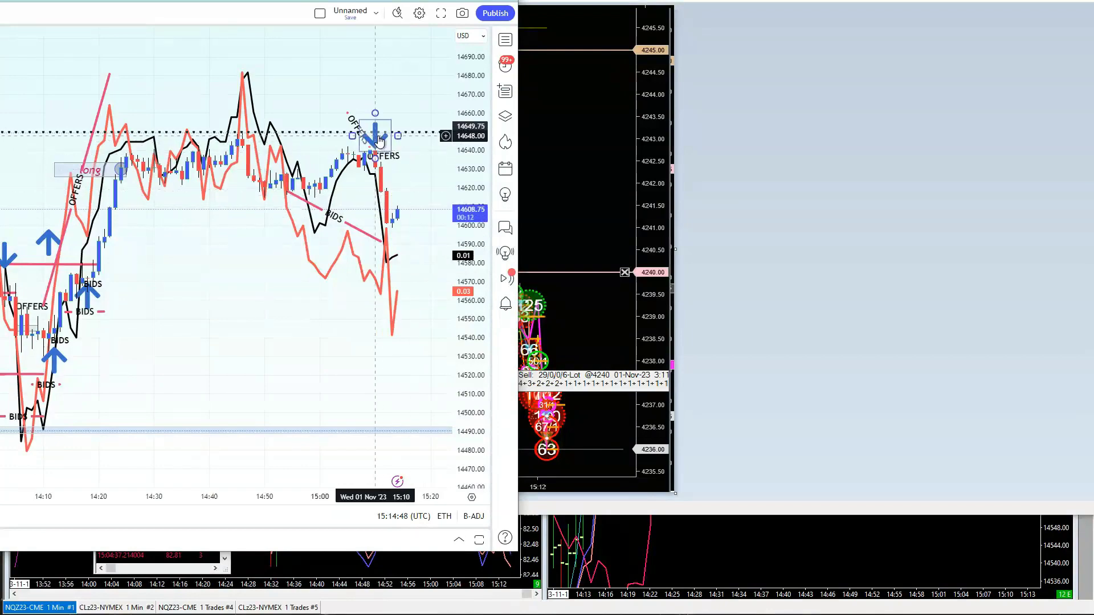
pyautogui.click(387, 68)
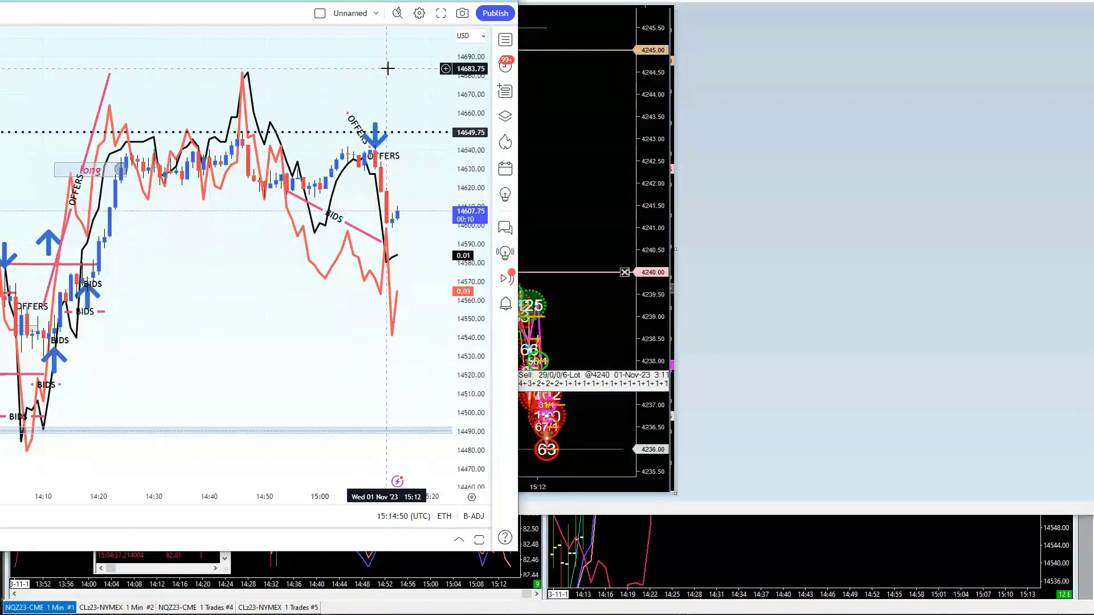
# Step: Draw a horizontal trend line under the recent lows from 14:57 to 15:11 at about 14617
pyautogui.click(603, 140)
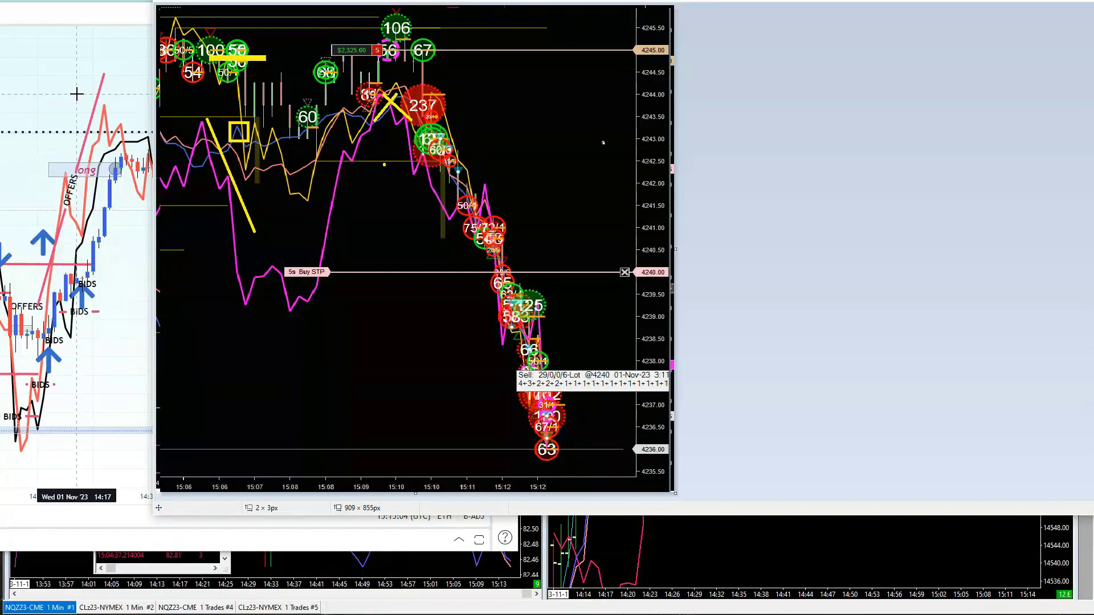
pyautogui.click(5, 174)
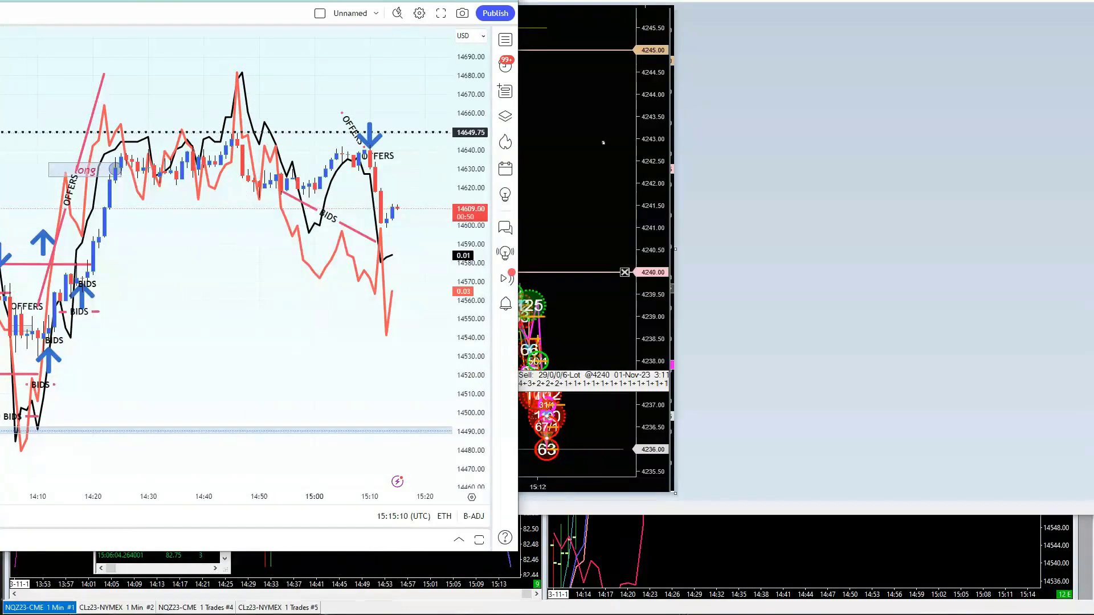
pyautogui.click(299, 194)
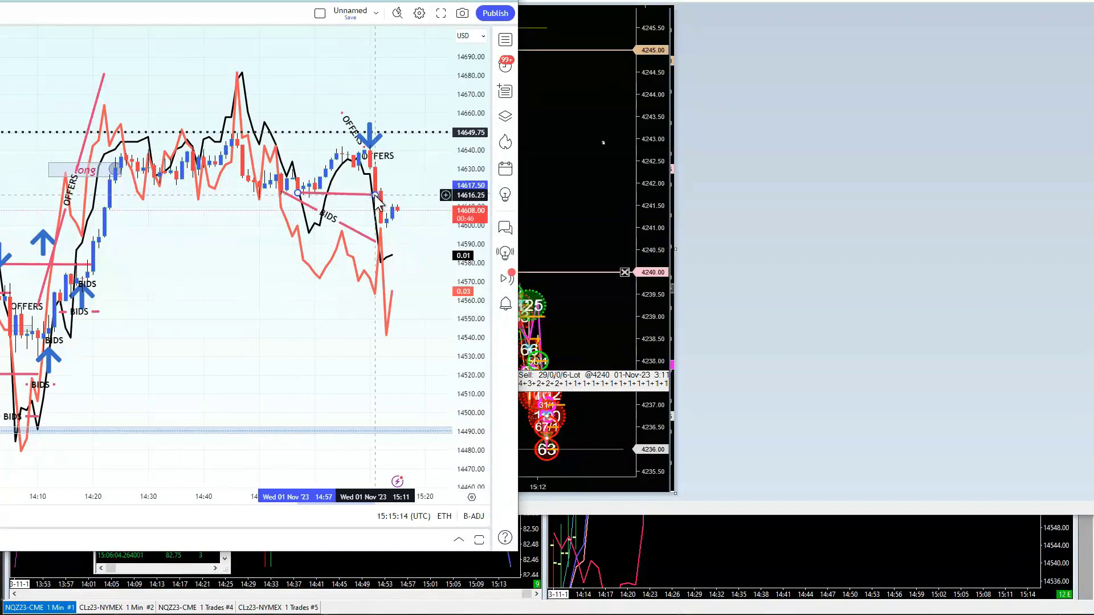
pyautogui.click(376, 193)
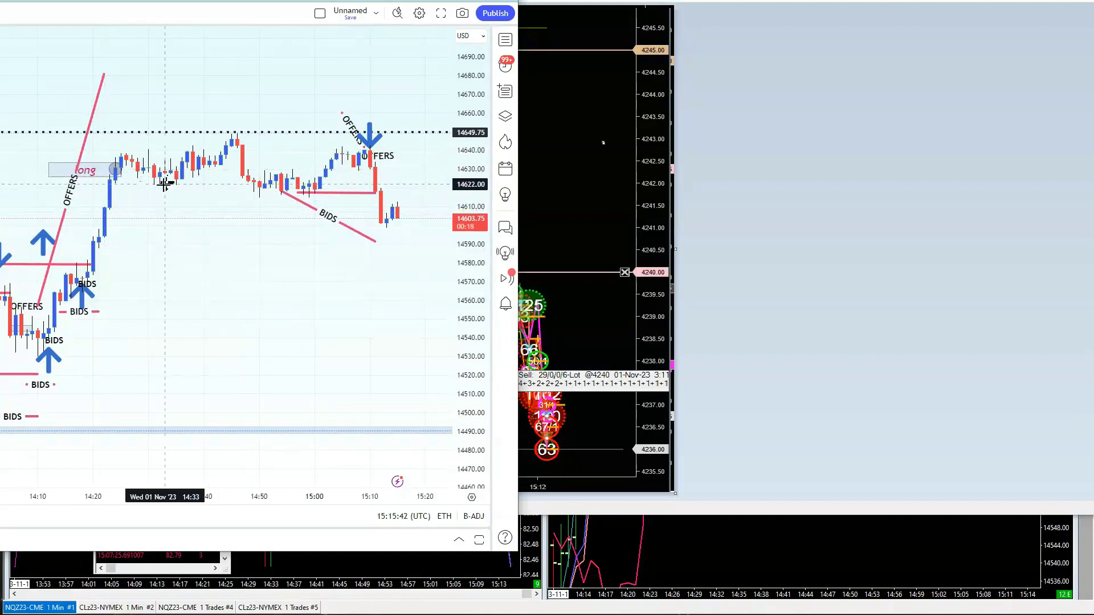
# Step: Draw a horizontal trend line through the upper consolidation from 14:28 to 14:43 at 14632.75
pyautogui.click(138, 165)
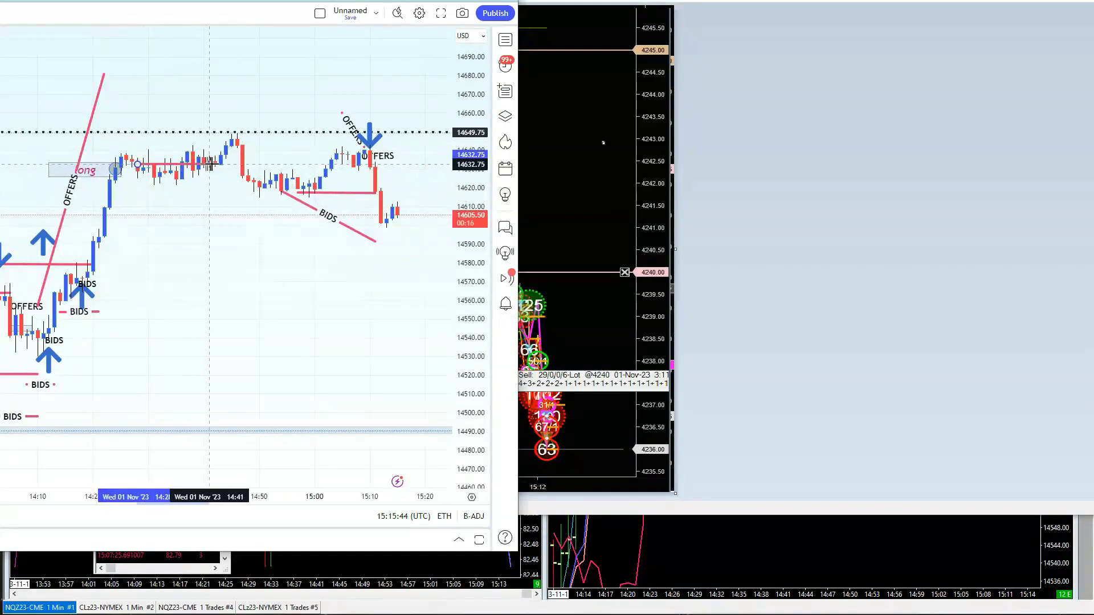
pyautogui.click(220, 165)
pyautogui.press('Escape')
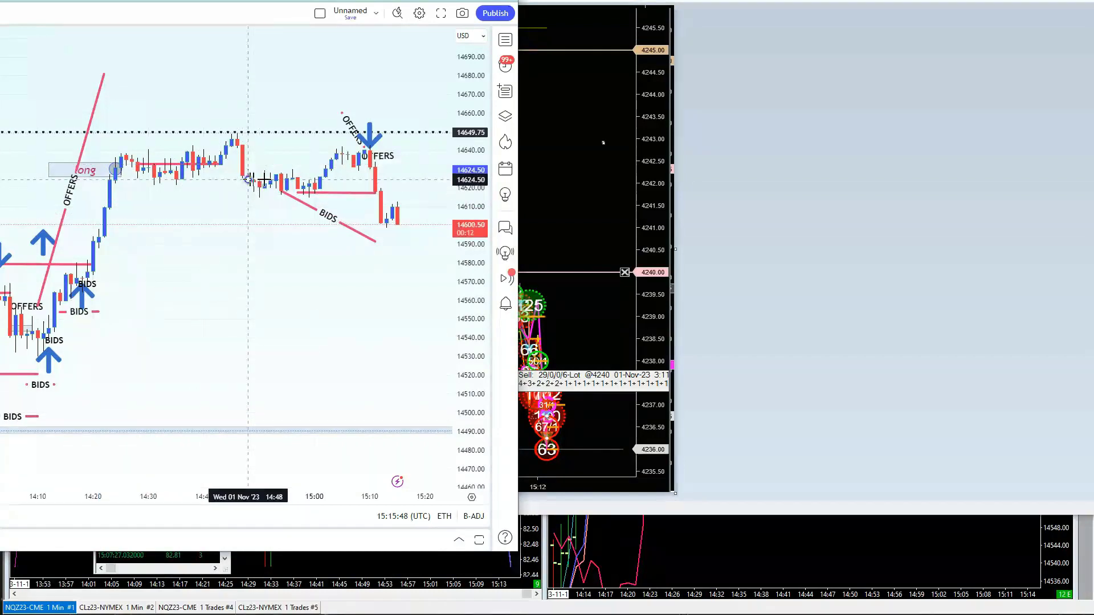
# Step: Draw a trend line through the lower consolidation from 14:48 to 15:00 and adjust its start point to make it level
pyautogui.click(248, 180)
pyautogui.click(316, 182)
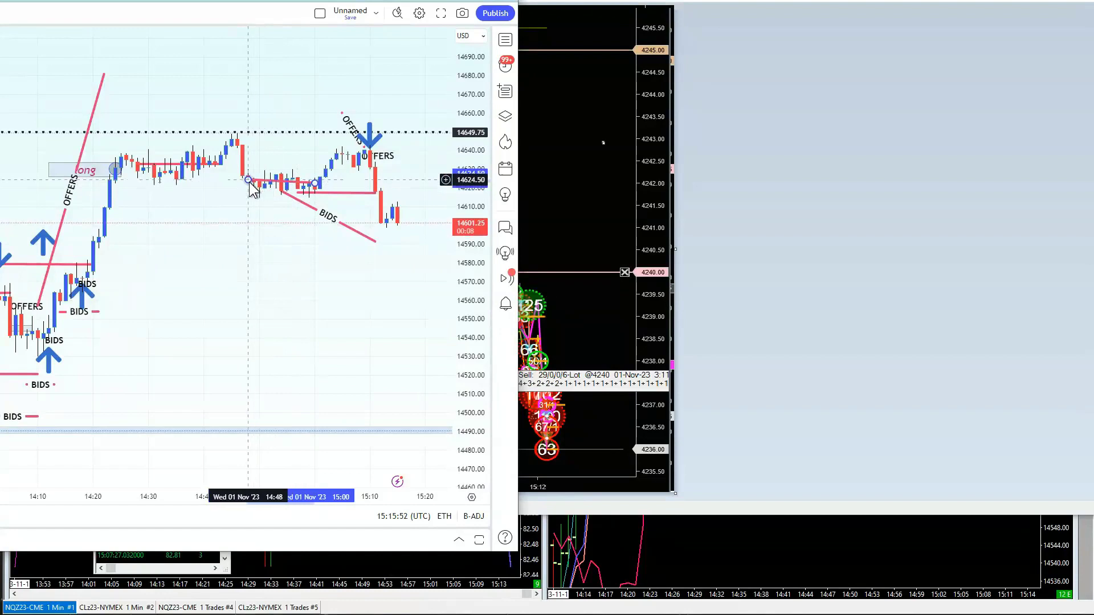
pyautogui.moveTo(248, 180); pyautogui.dragTo(248, 183)
pyautogui.click(176, 247)
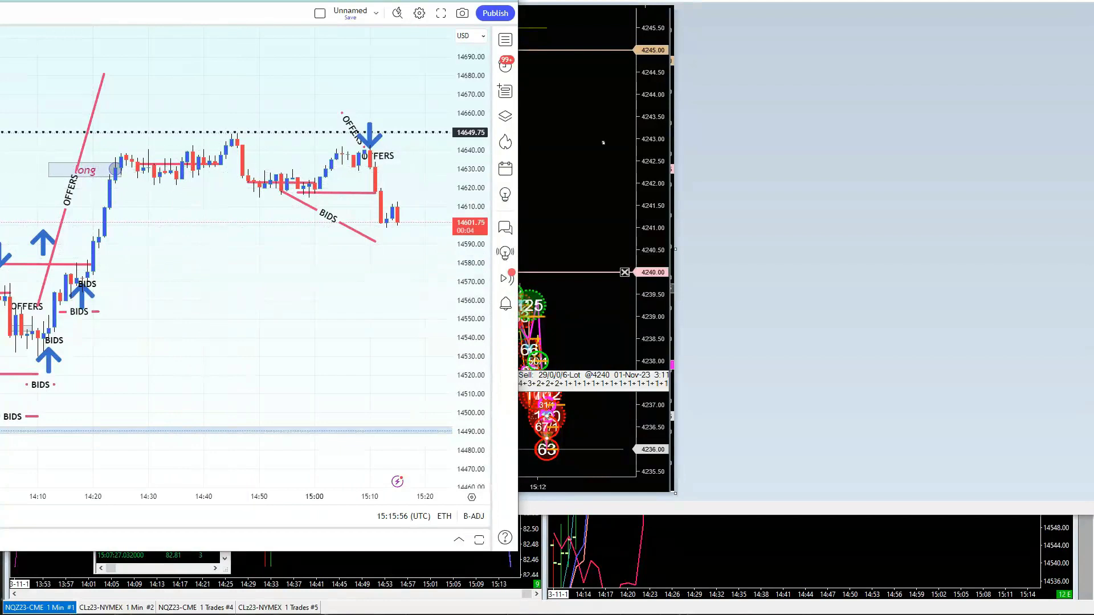
# Step: Connect the two consolidation lines with a sloping line from 14:43, and draw a line from the 14:46 high to 15:18 at about 14650
pyautogui.click(220, 165)
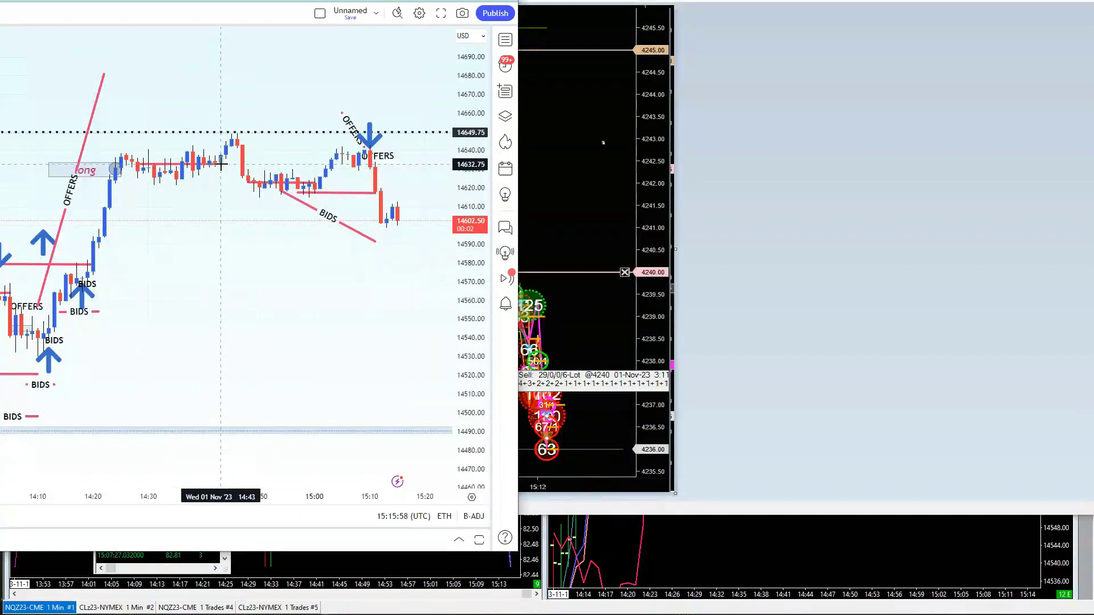
pyautogui.click(245, 178)
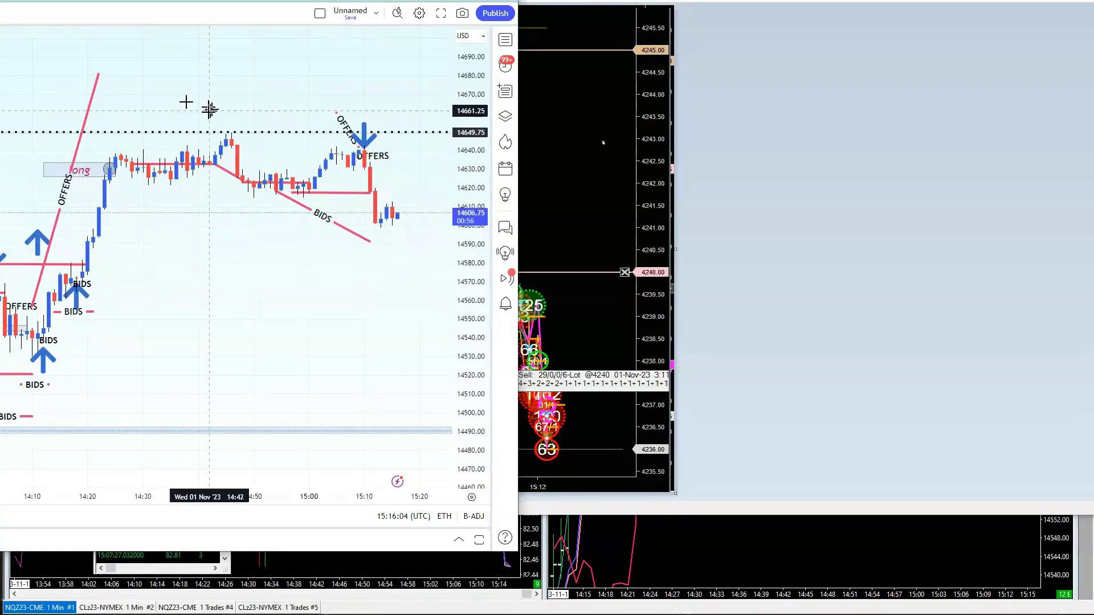
pyautogui.click(232, 131)
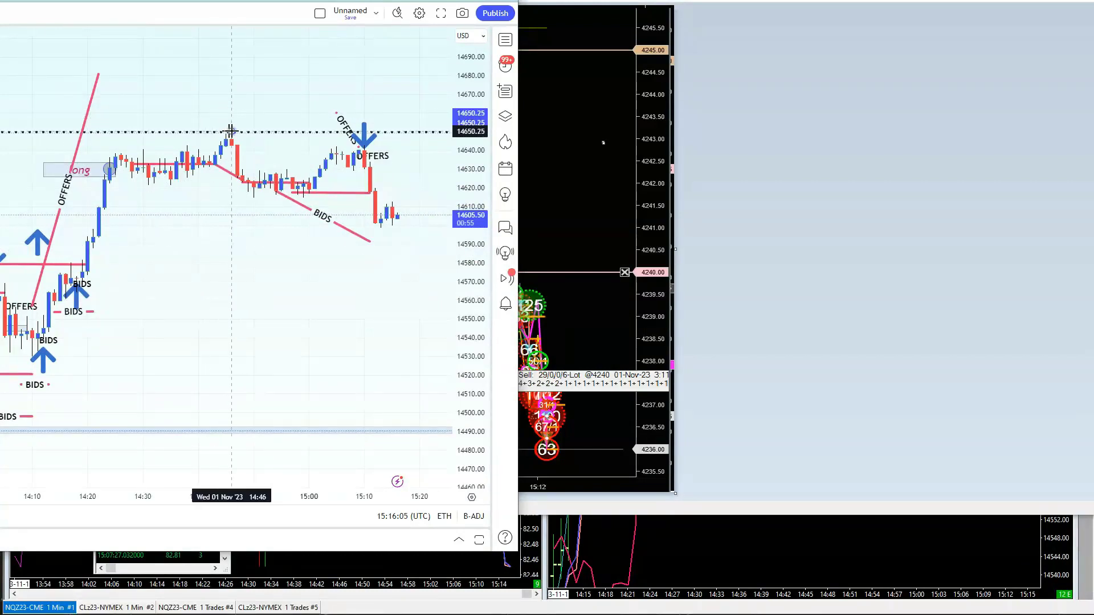
pyautogui.click(408, 131)
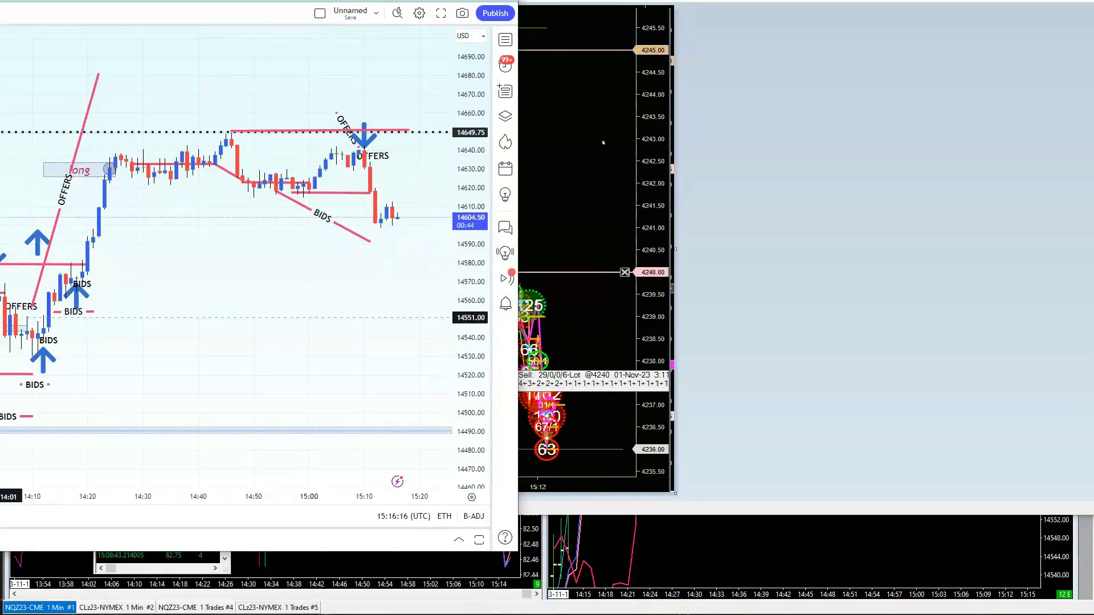
# Step: Draw a rectangle labelled RE-BALANCE from 14:46 at 14641.50 to 15:08 at 14631.25
pyautogui.scroll(1, 15, 364)
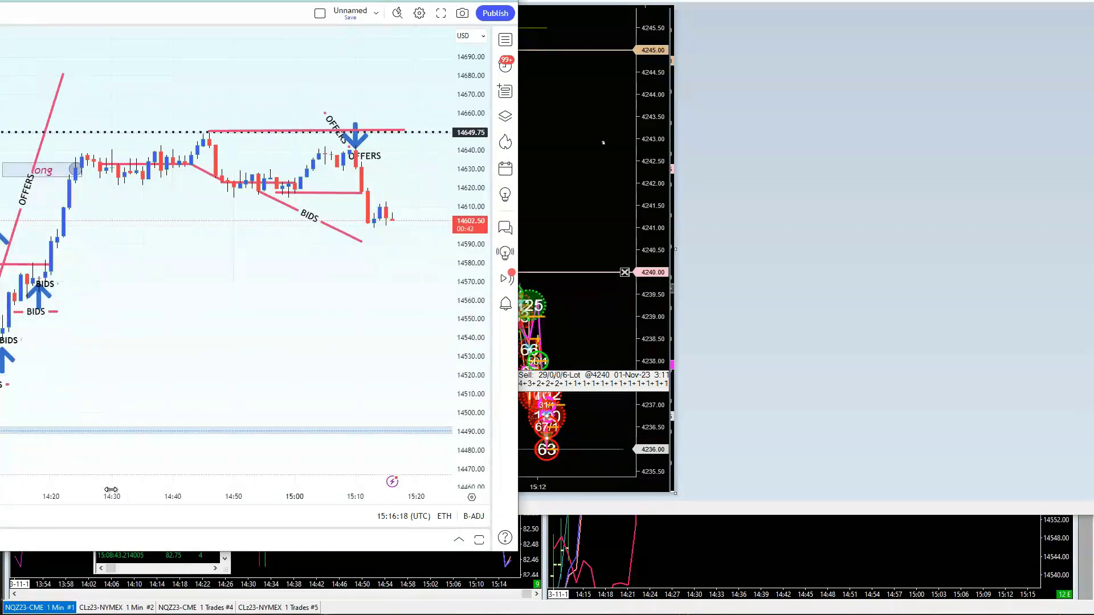
pyautogui.moveTo(164, 498); pyautogui.dragTo(35, 503)
pyautogui.moveTo(470, 369); pyautogui.dragTo(473, 273)
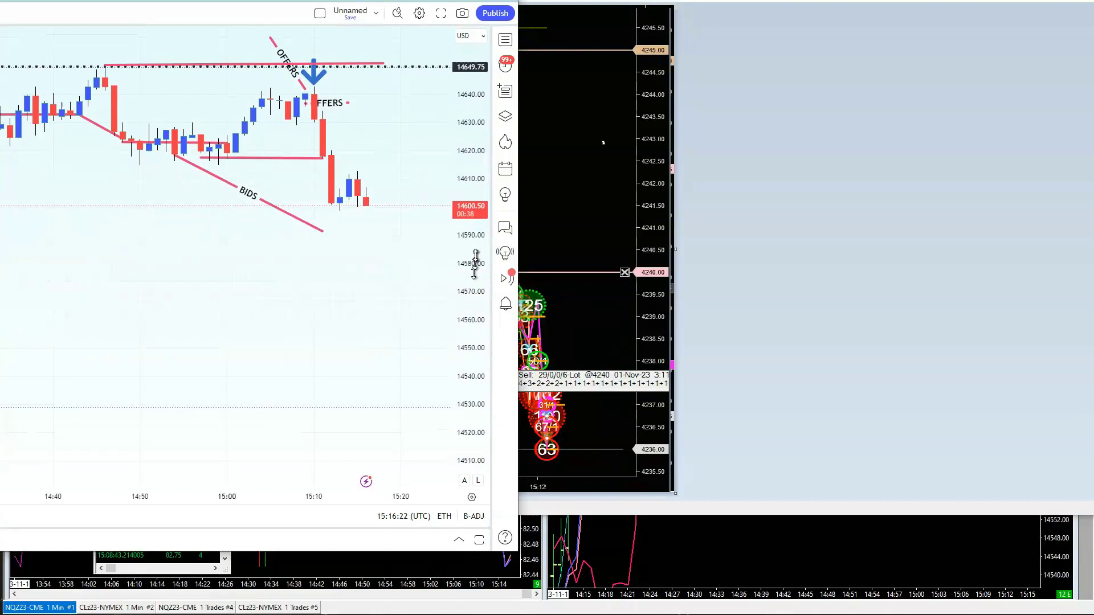
pyautogui.click(104, 90)
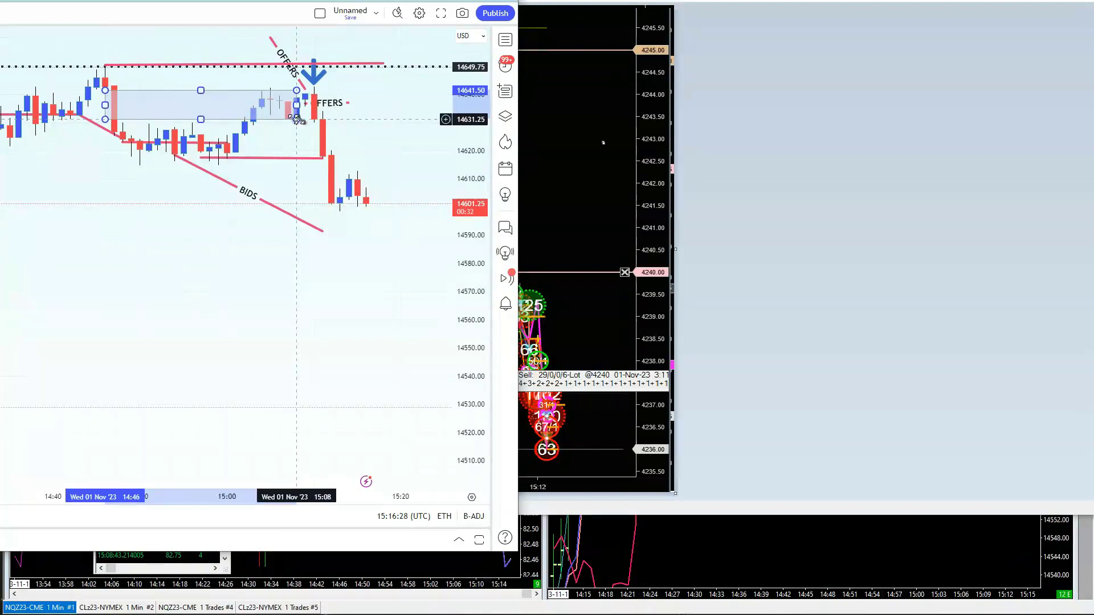
pyautogui.click(297, 119)
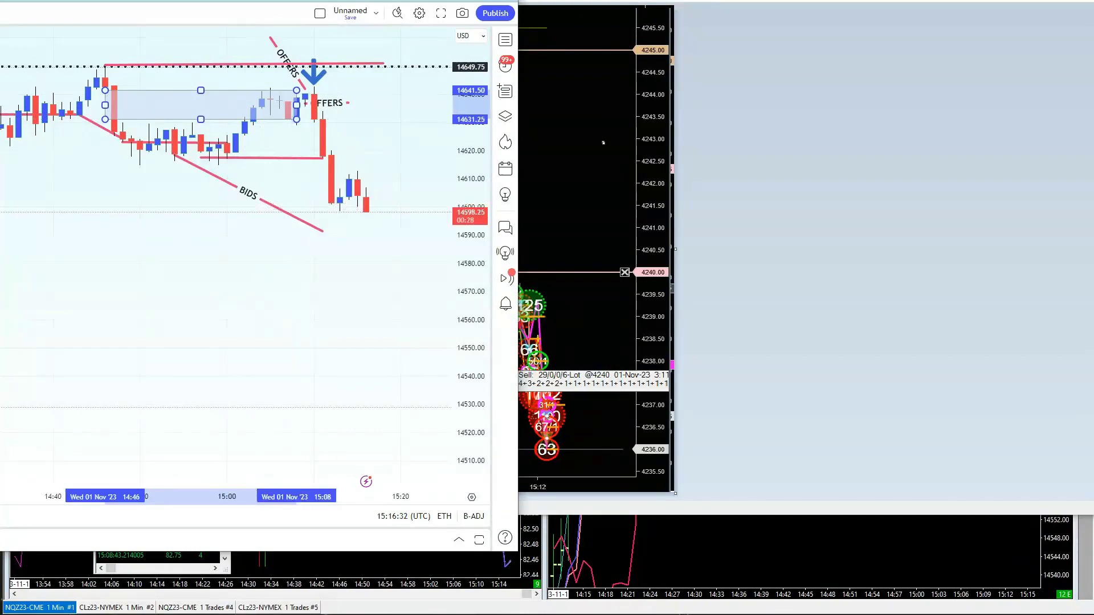
pyautogui.click(184, 313)
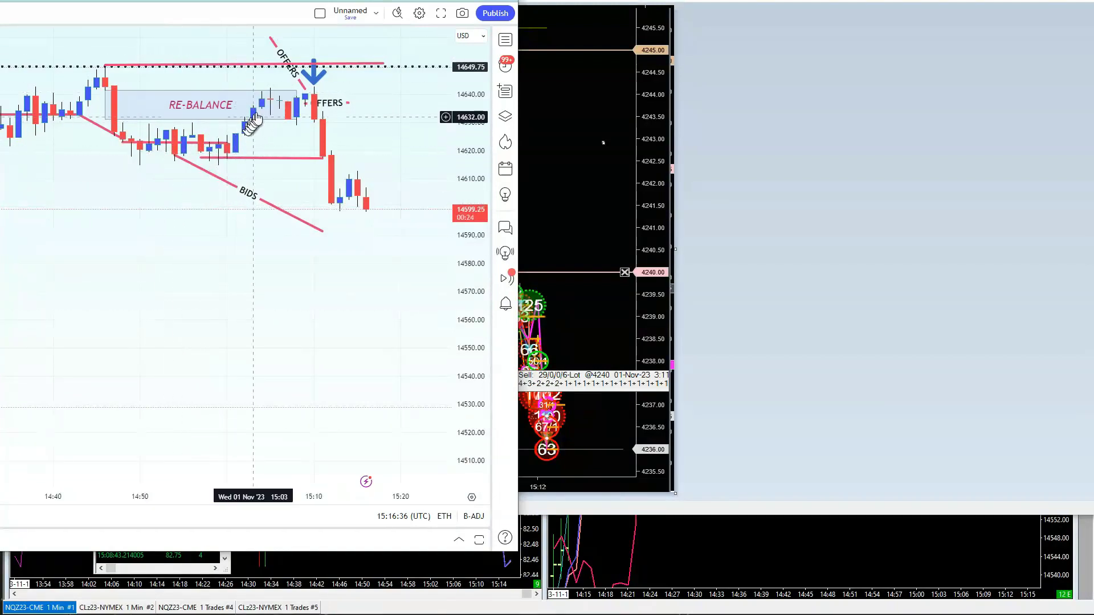
pyautogui.click(279, 96)
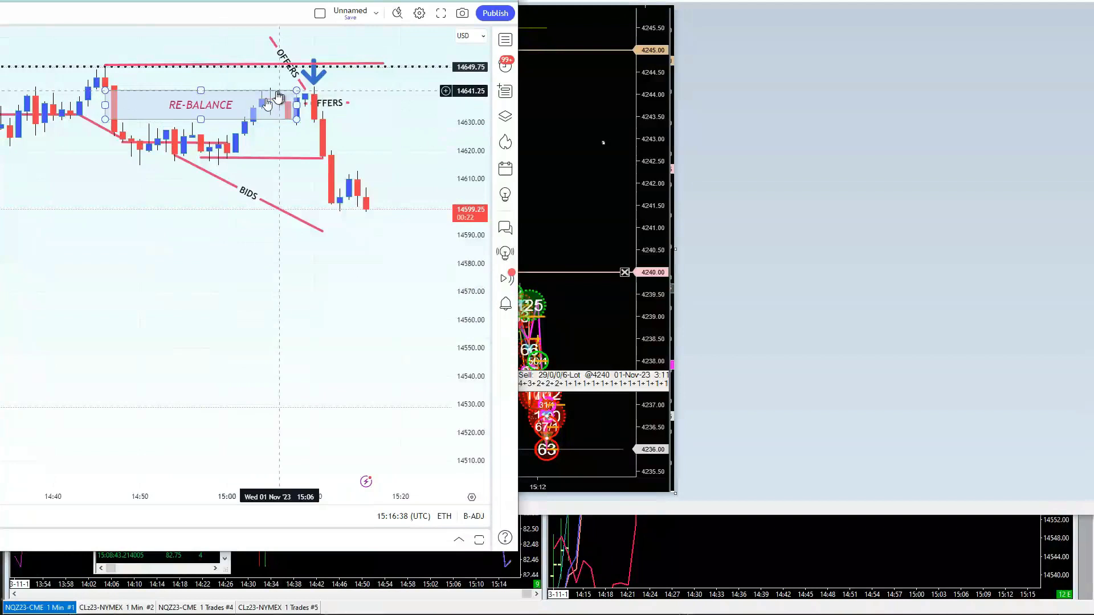
pyautogui.click(245, 114)
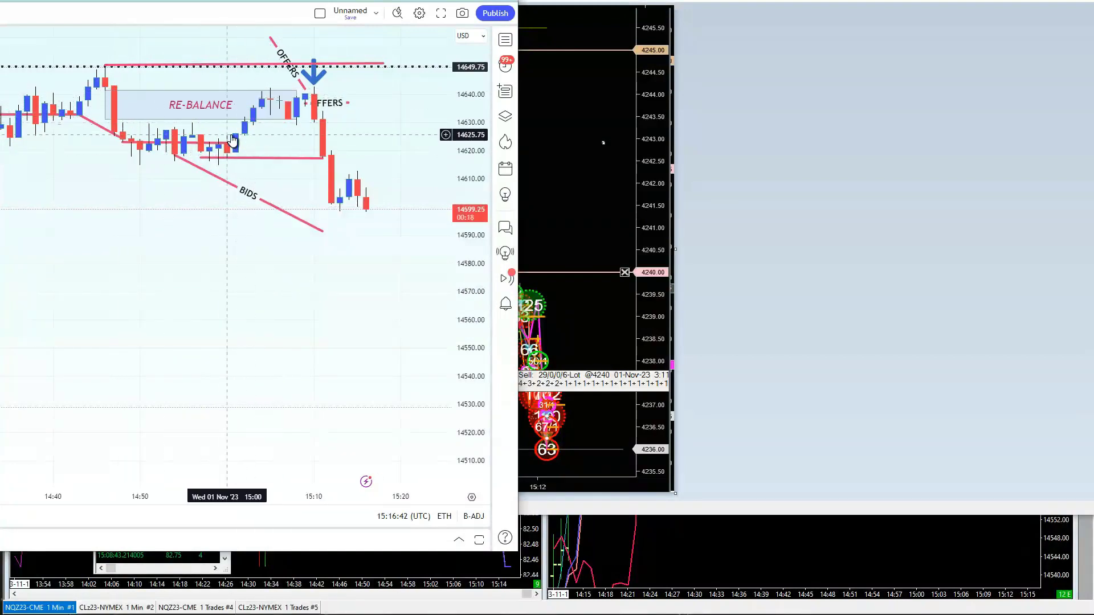
pyautogui.click(279, 108)
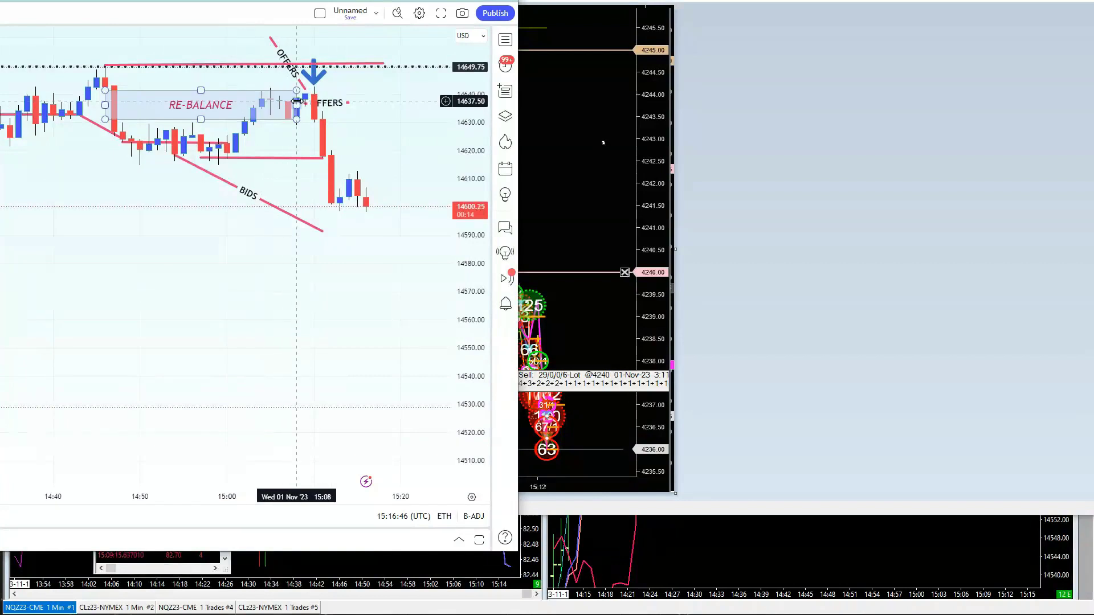
pyautogui.click(313, 72)
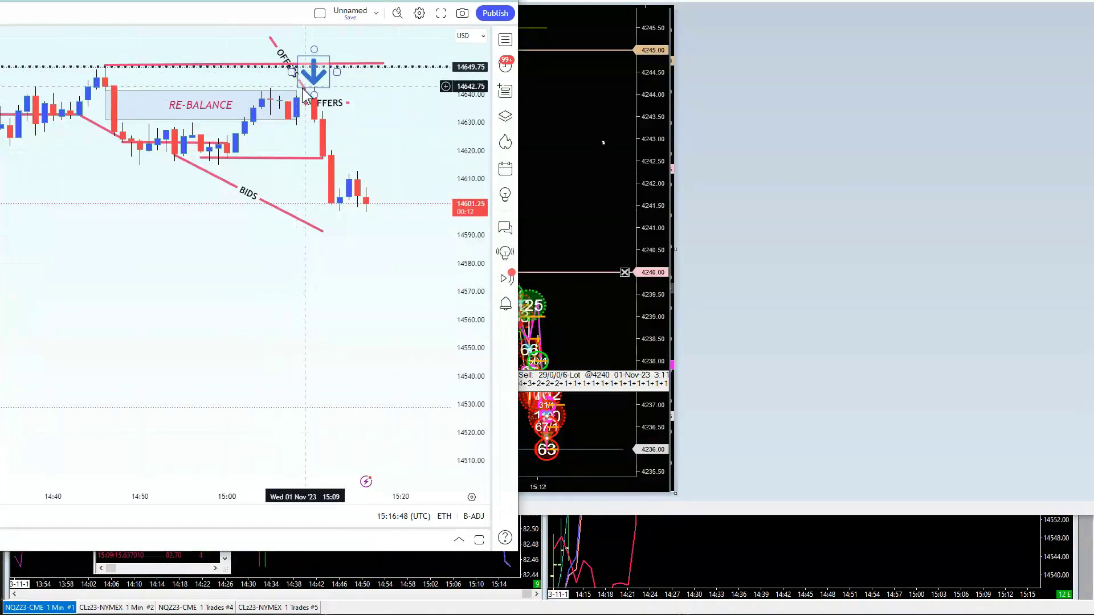
# Step: Select the OFFERS line on the price chart and bring the captured order-flow chart forward to examine the matching sell-off
pyautogui.click(305, 91)
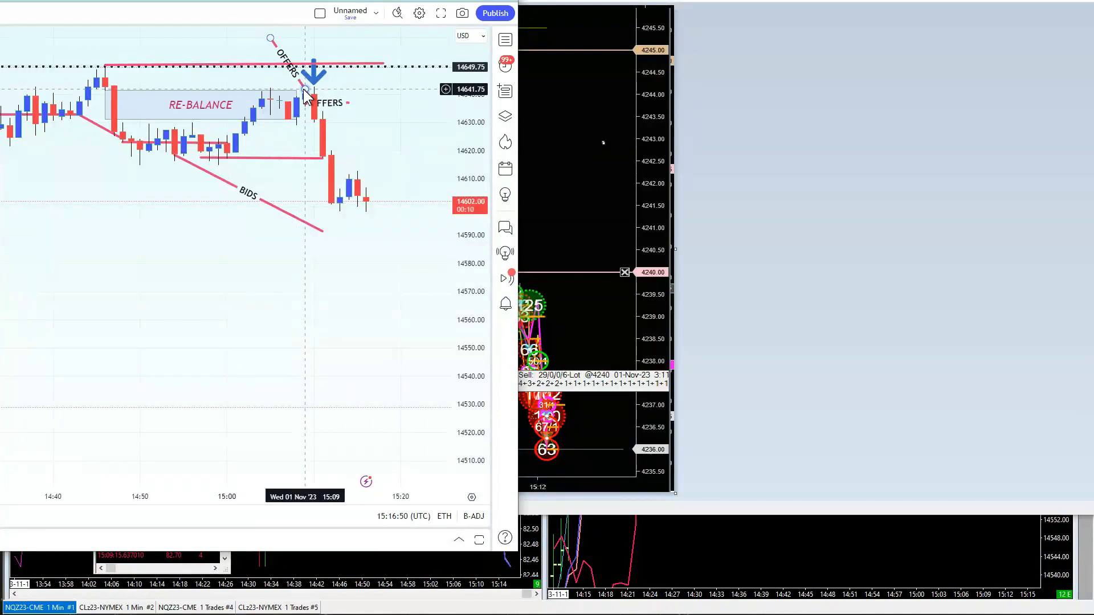
pyautogui.click(616, 208)
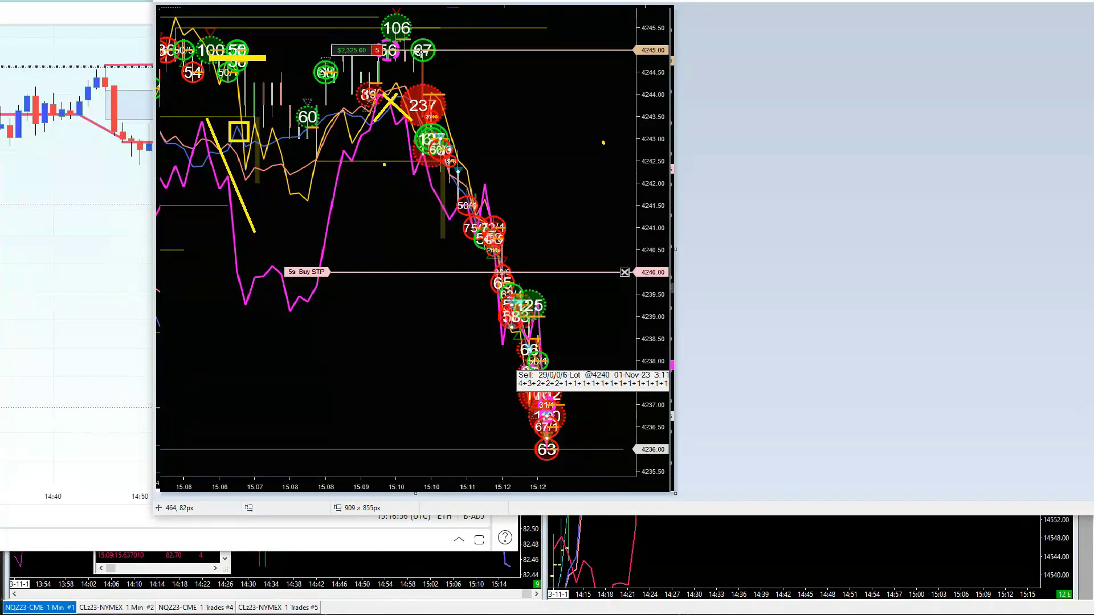
# Step: Draw a Fibonacci projection from the 14:59 low to the 15:10 high and a rectangle labelled "short cover Demand" from 14597.25 to 14592.25
pyautogui.click(106, 188)
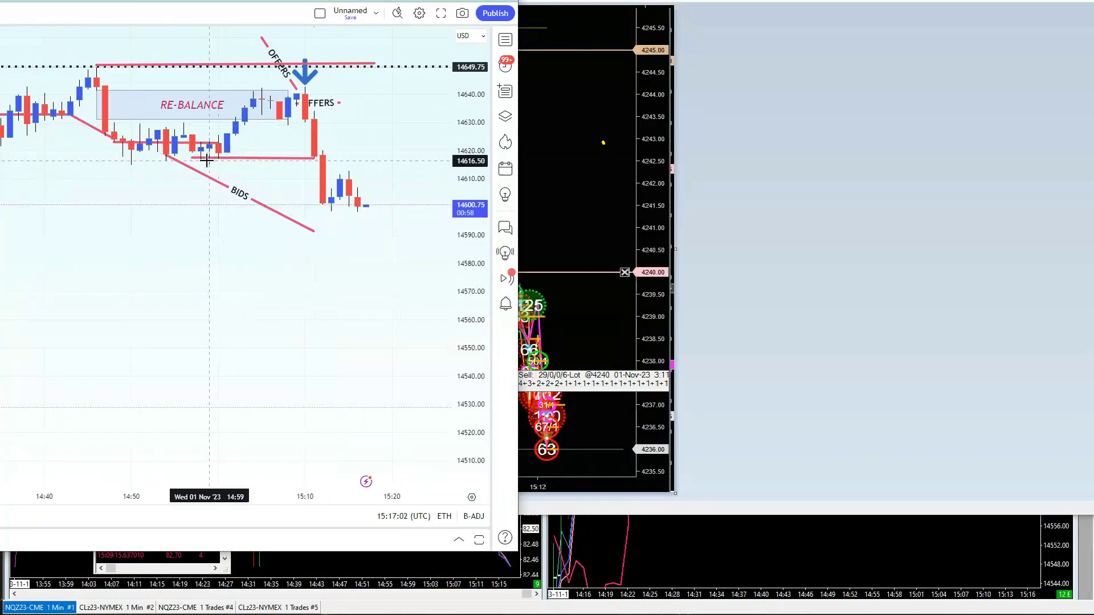
pyautogui.click(305, 89)
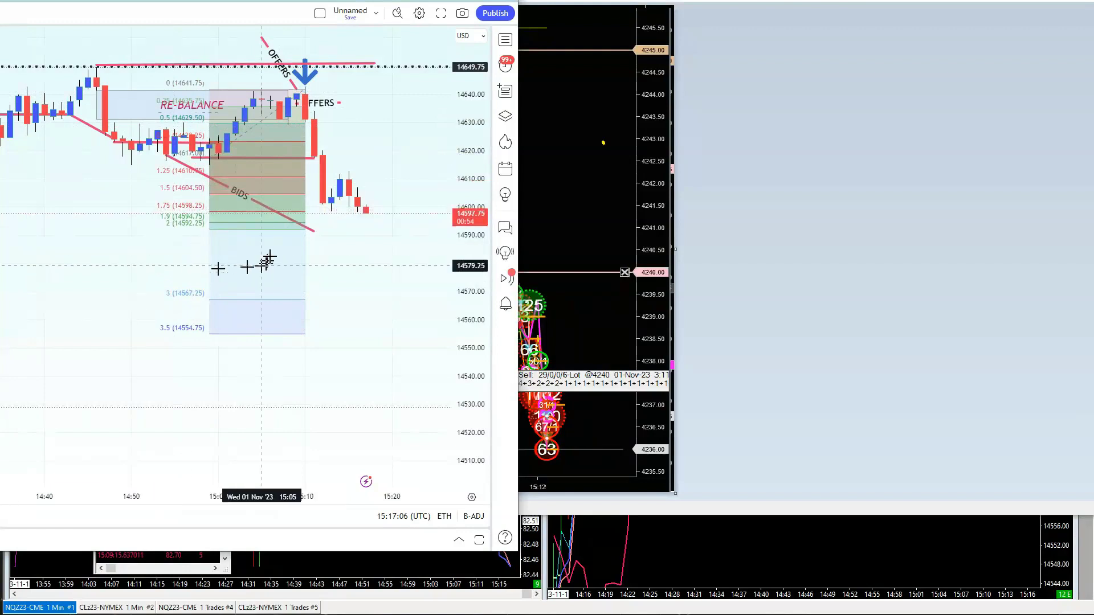
pyautogui.click(305, 215)
pyautogui.moveTo(359, 224); pyautogui.dragTo(419, 229)
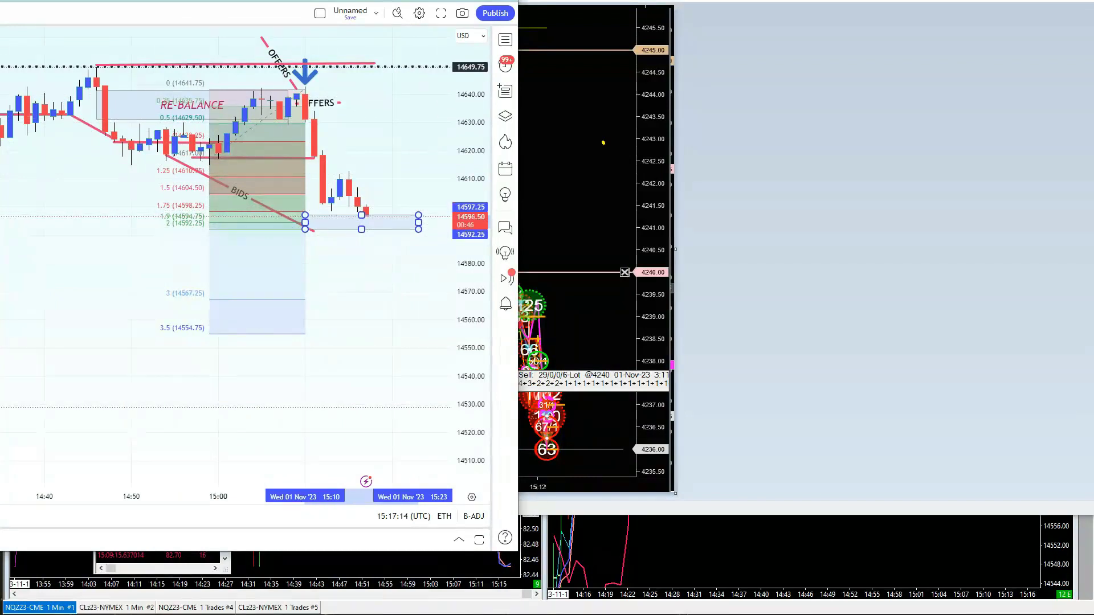
pyautogui.click(329, 340)
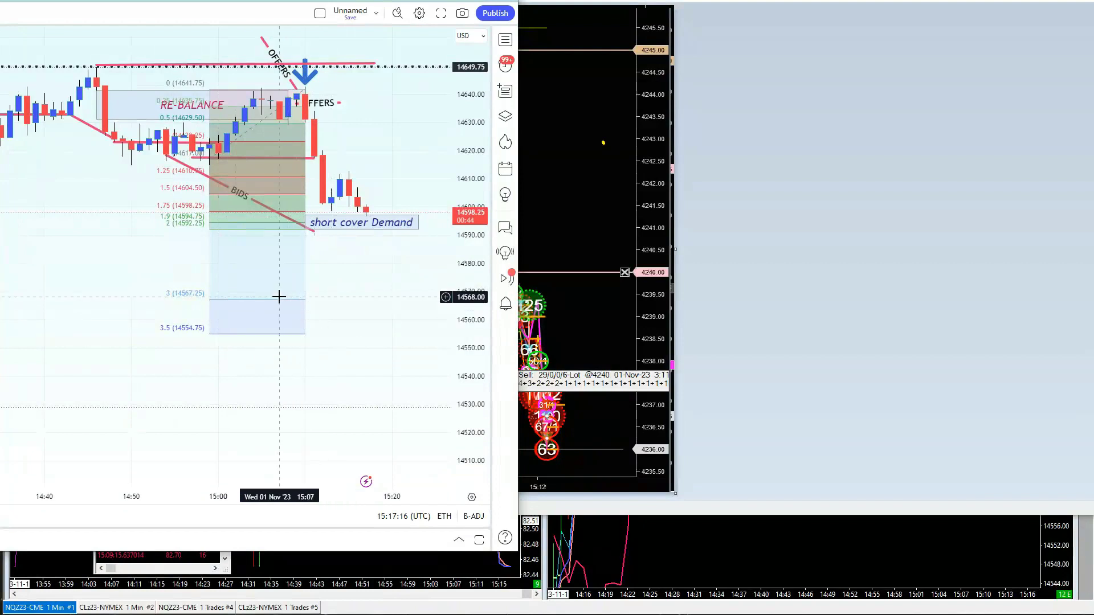
# Step: Delete the Fibonacci projection from the price chart
pyautogui.click(276, 300)
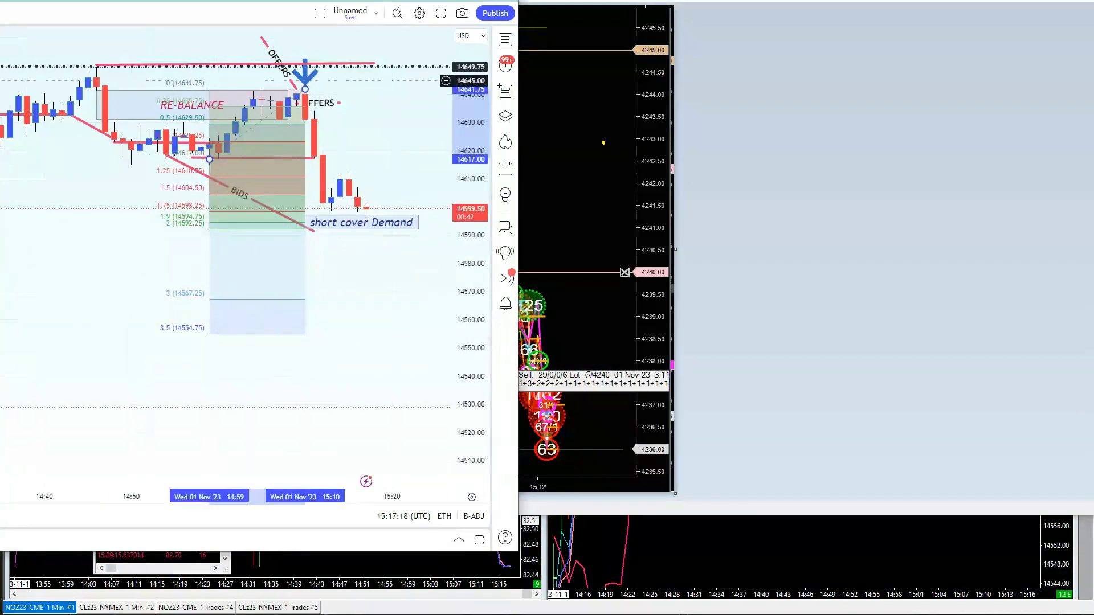
pyautogui.press('Delete')
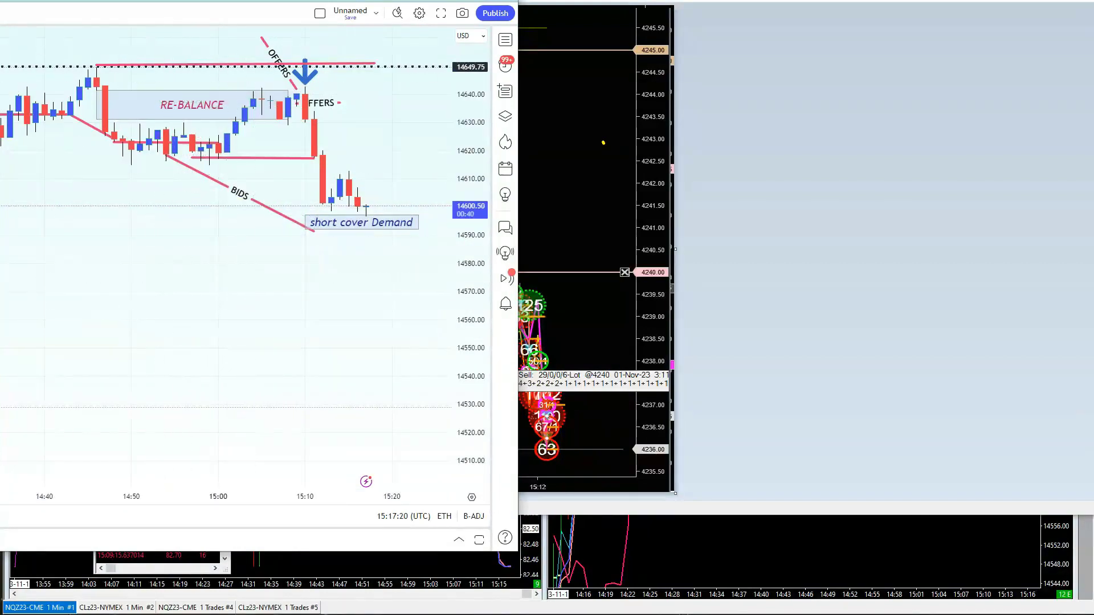
pyautogui.scroll(-1, 215, 286)
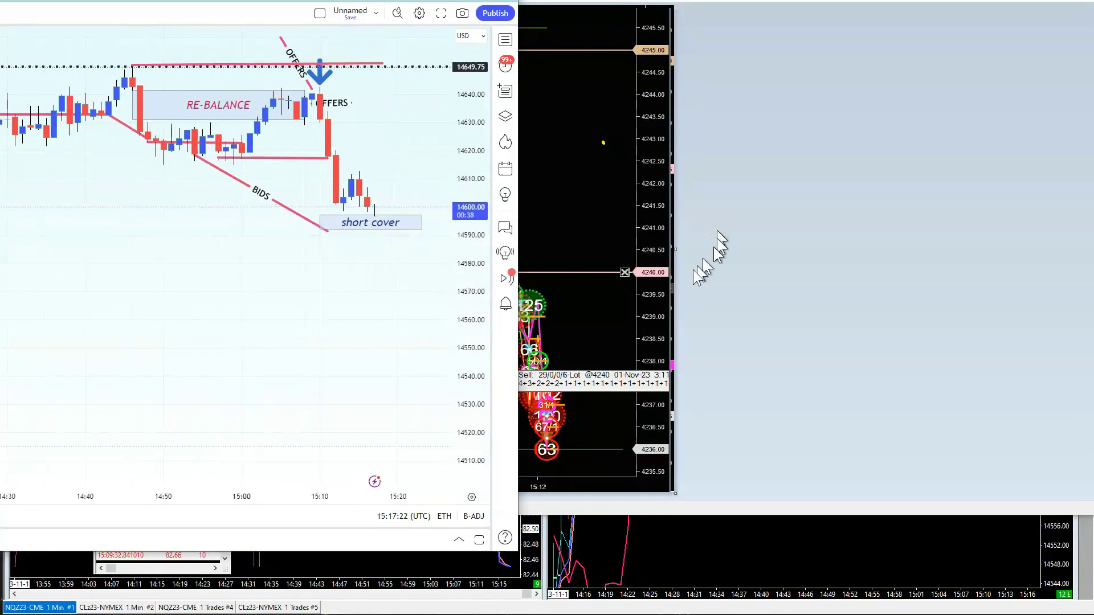
# Step: Switch to the captured order-flow chart image and widen its canvas to 1609 × 855 px
pyautogui.click(631, 227)
pyautogui.moveTo(676, 249); pyautogui.dragTo(1074, 249)
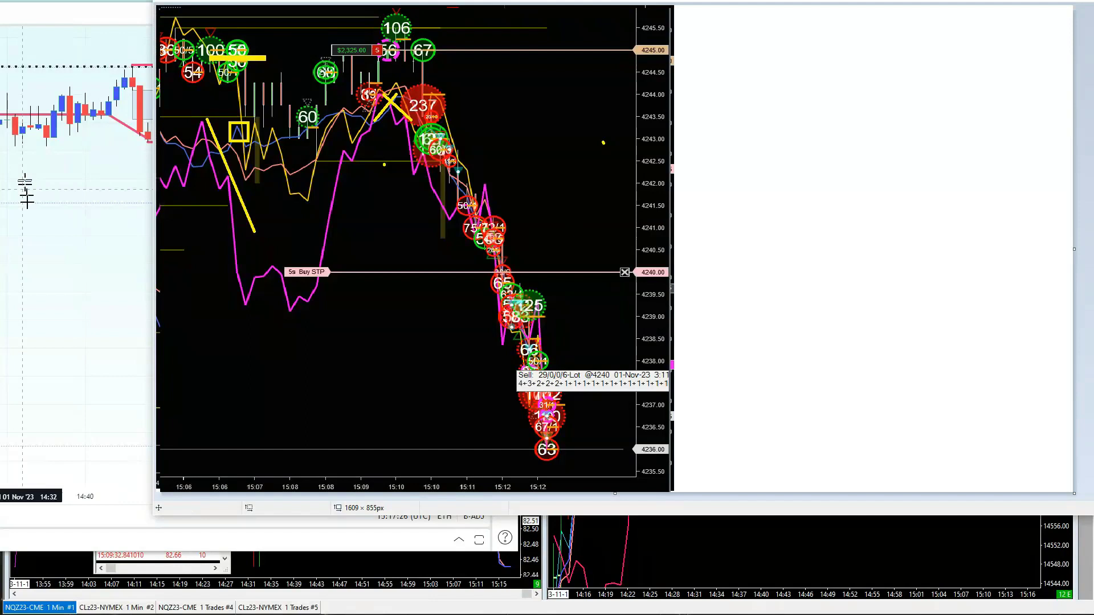
# Step: Return to the price chart and extend the near-horizontal line starting at the 13:50 high to 15:19 at 14578.25
pyautogui.click(31, 220)
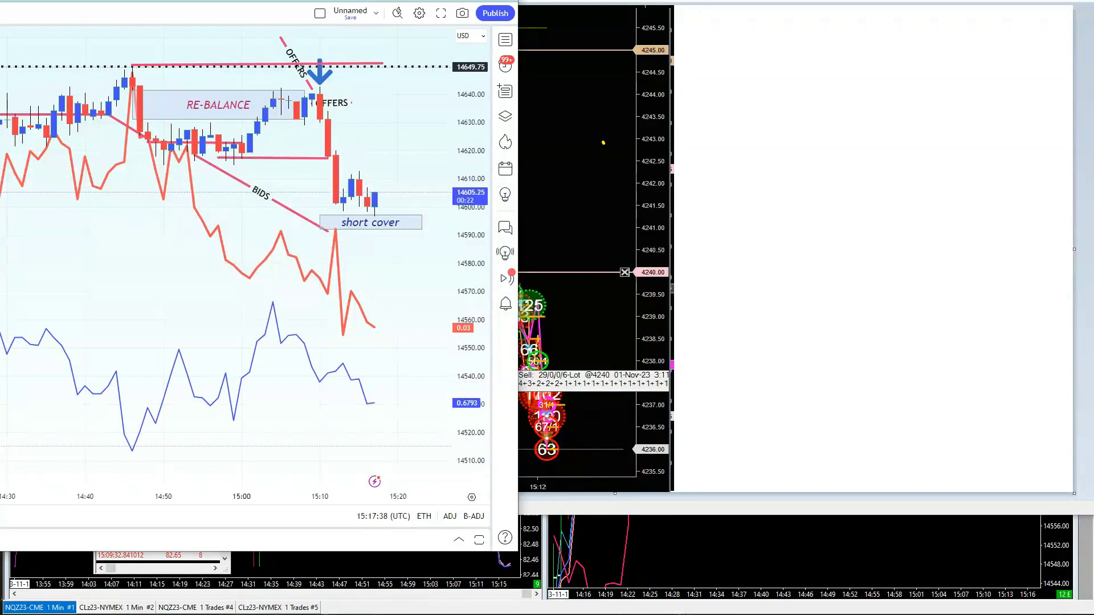
pyautogui.scroll(-4, 115, 199)
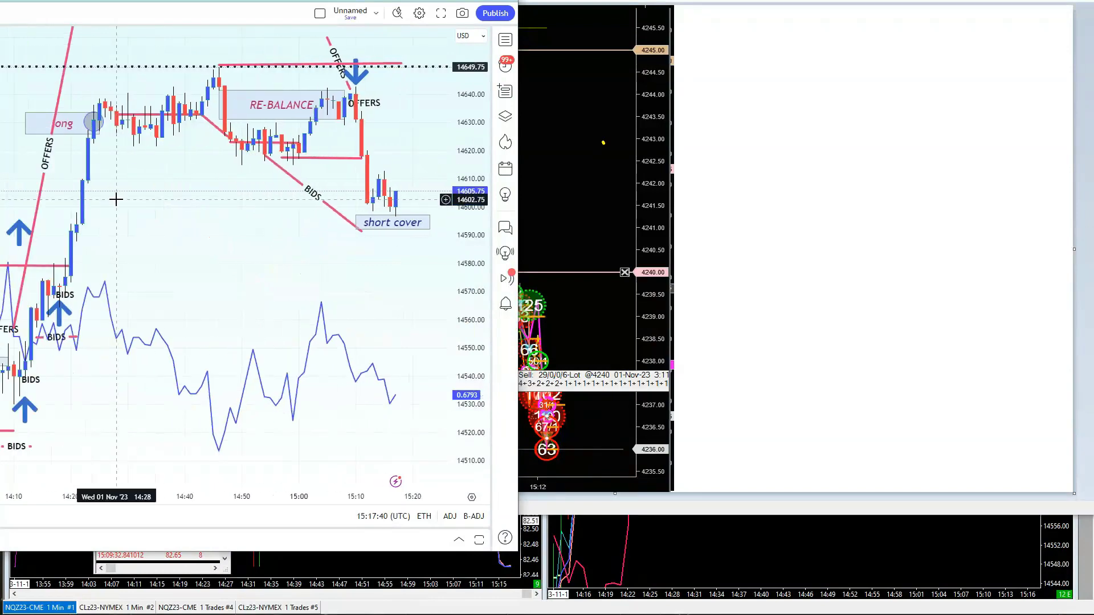
pyautogui.scroll(-3, 116, 199)
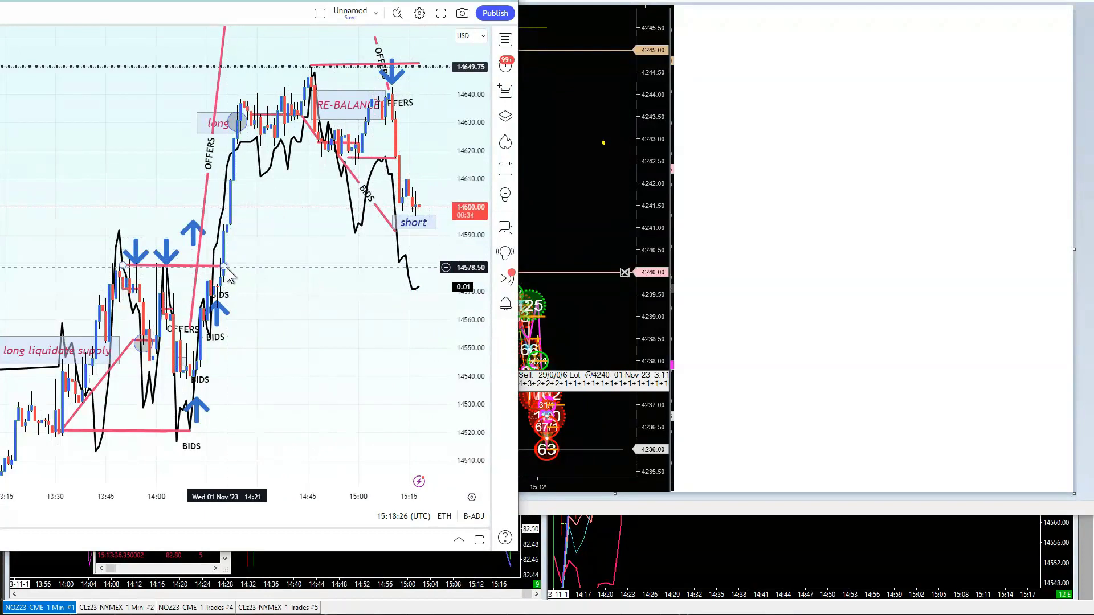
pyautogui.moveTo(228, 276); pyautogui.dragTo(427, 277)
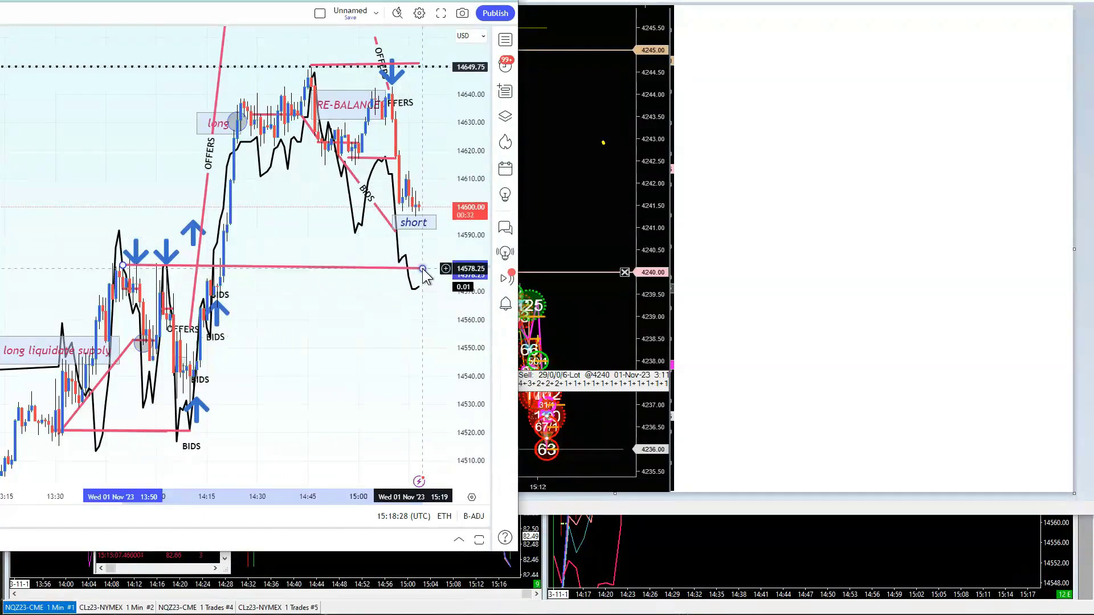
pyautogui.click(293, 311)
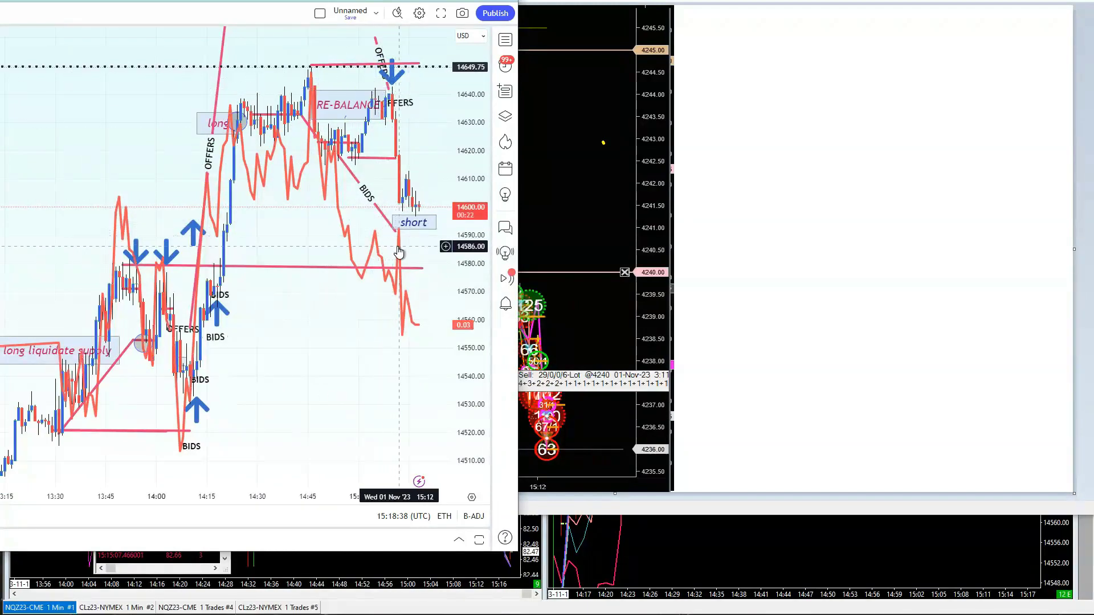
pyautogui.click(416, 228)
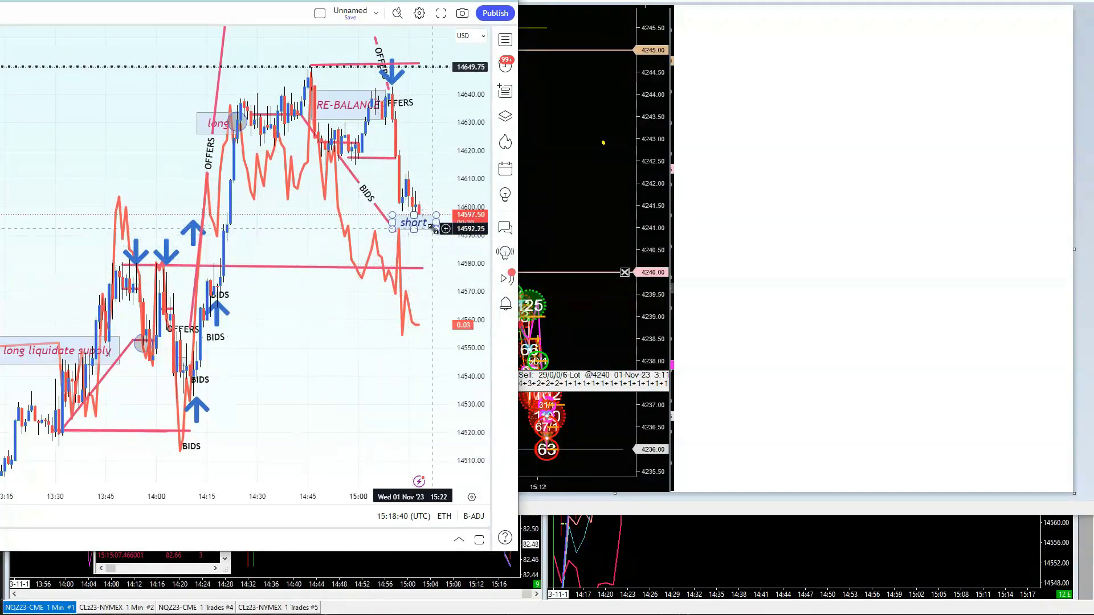
pyautogui.click(421, 234)
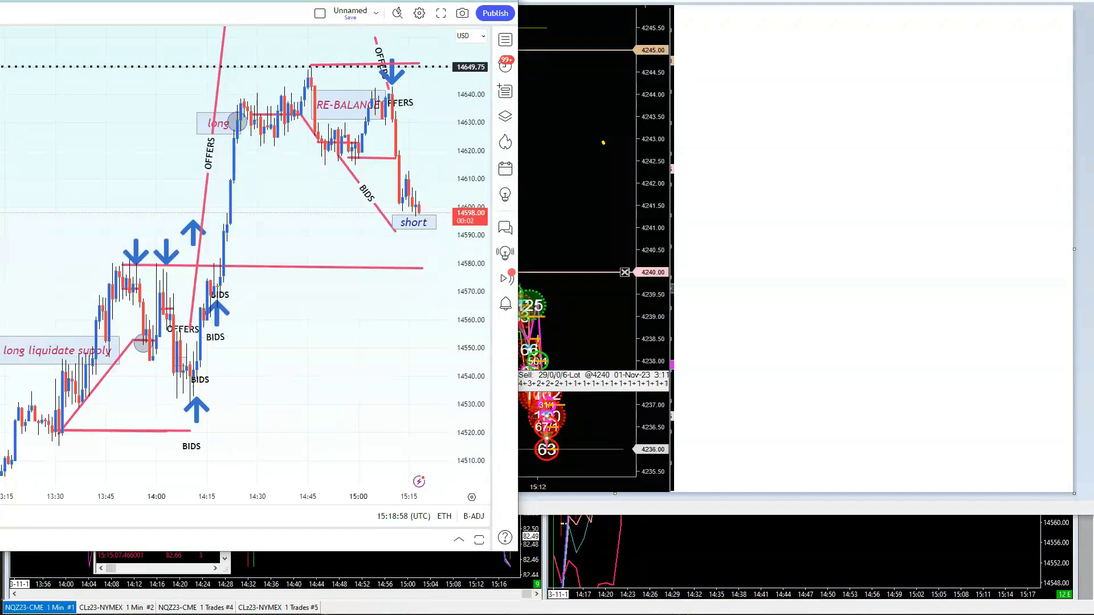
# Step: Move the price chart and captured chart windows out of the way to uncover the crude oil and Nasdaq futures charts
pyautogui.moveTo(444, 2)
pyautogui.mouseDown()
pyautogui.moveTo(403, 37)
pyautogui.moveTo(2, 54)
pyautogui.mouseUp()
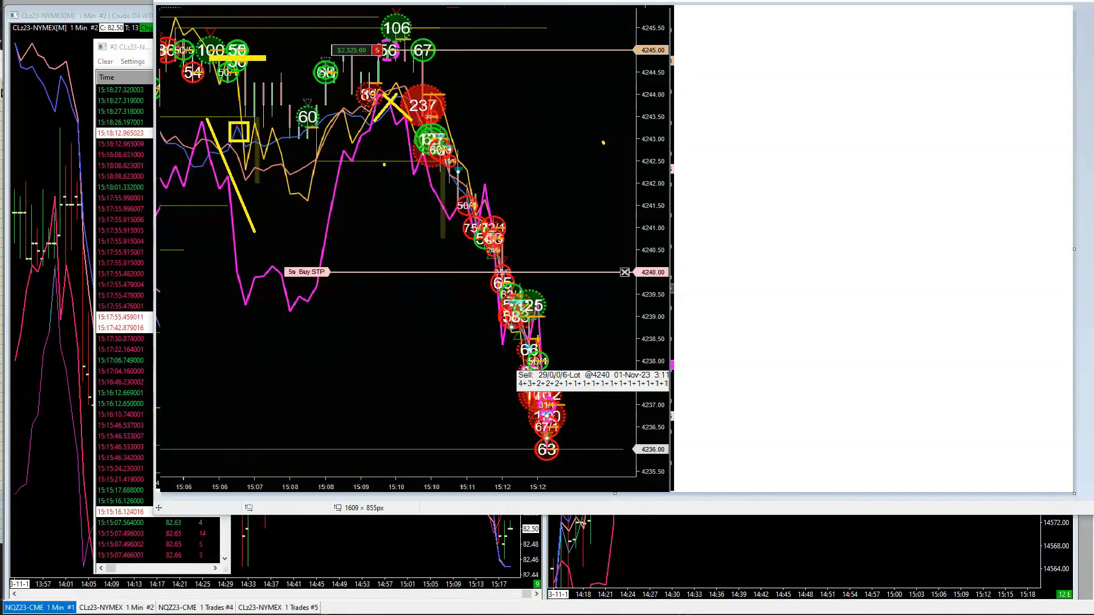
pyautogui.moveTo(623, 3); pyautogui.dragTo(0, 0)
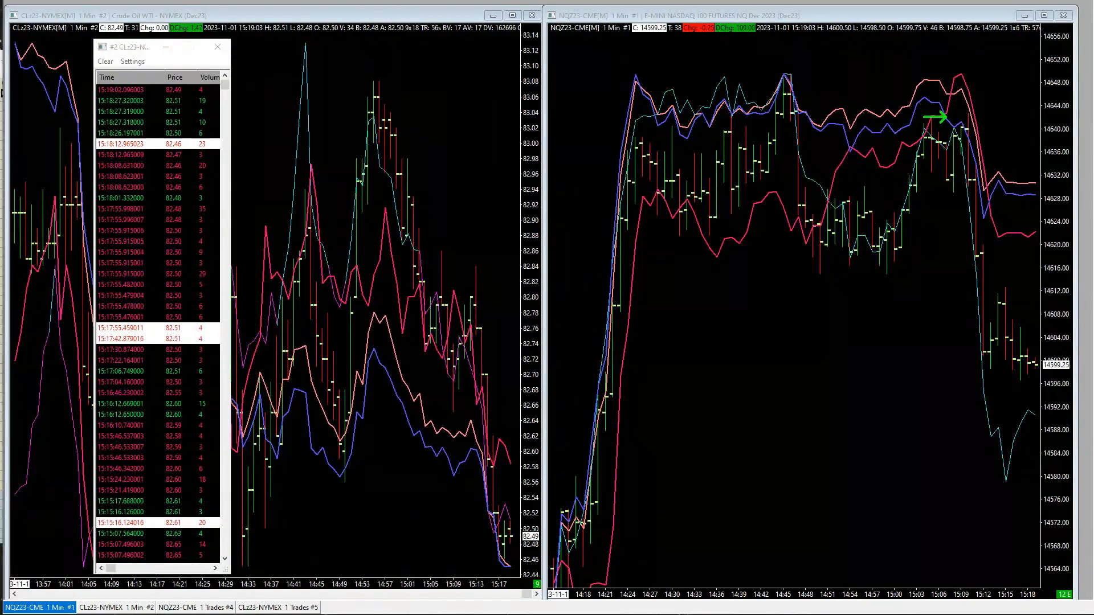